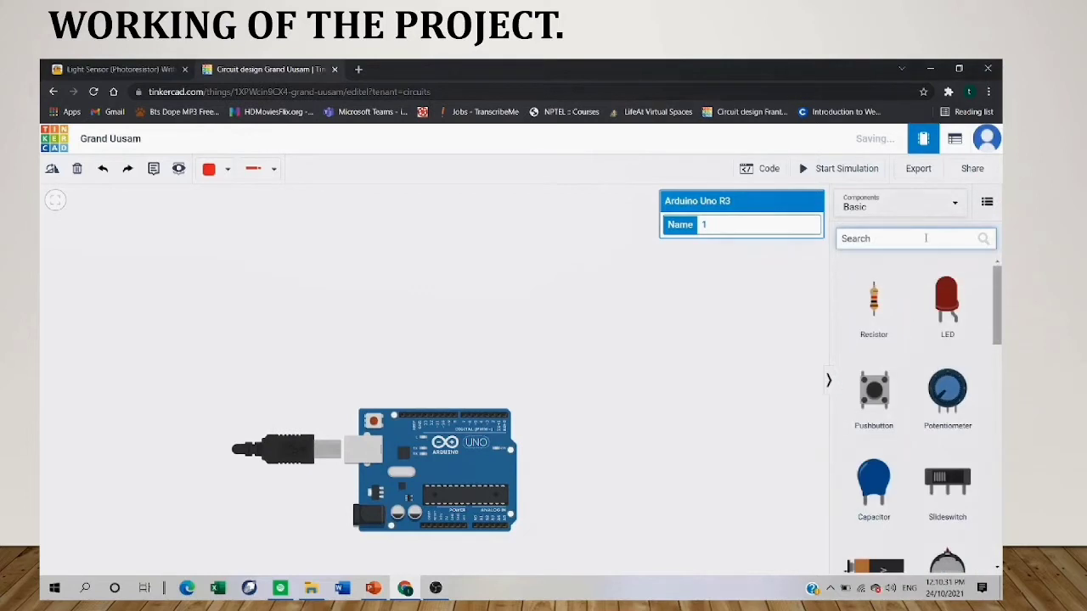
Search the components for breadboard and place a Breadboard Small just above the Arduino Uno.
type("bre")
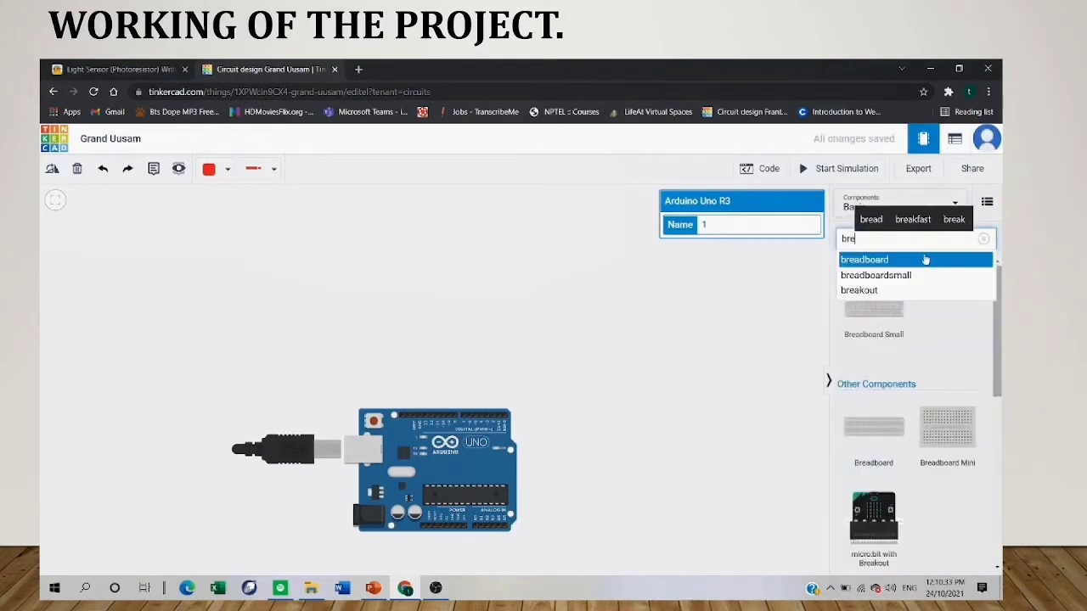
left_click(925, 259)
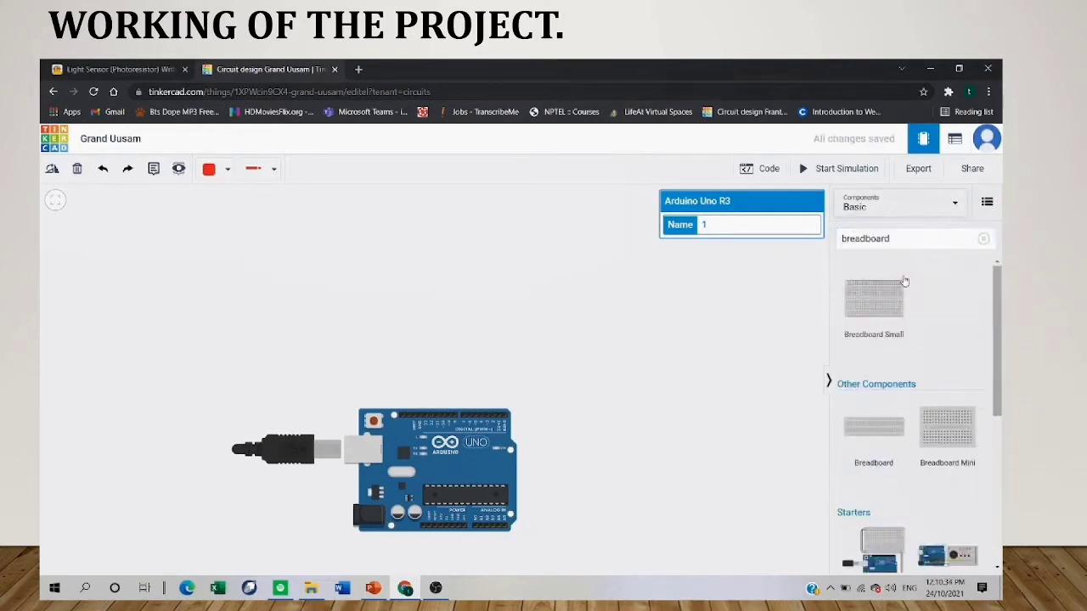
left_click(456, 321)
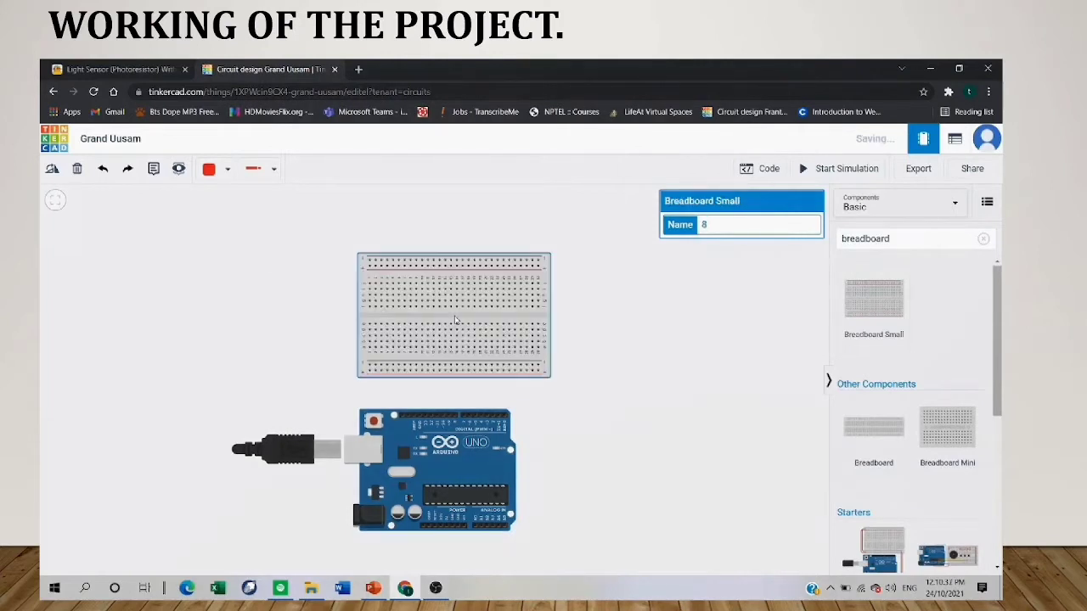
left_click_drag(455, 321, 460, 315)
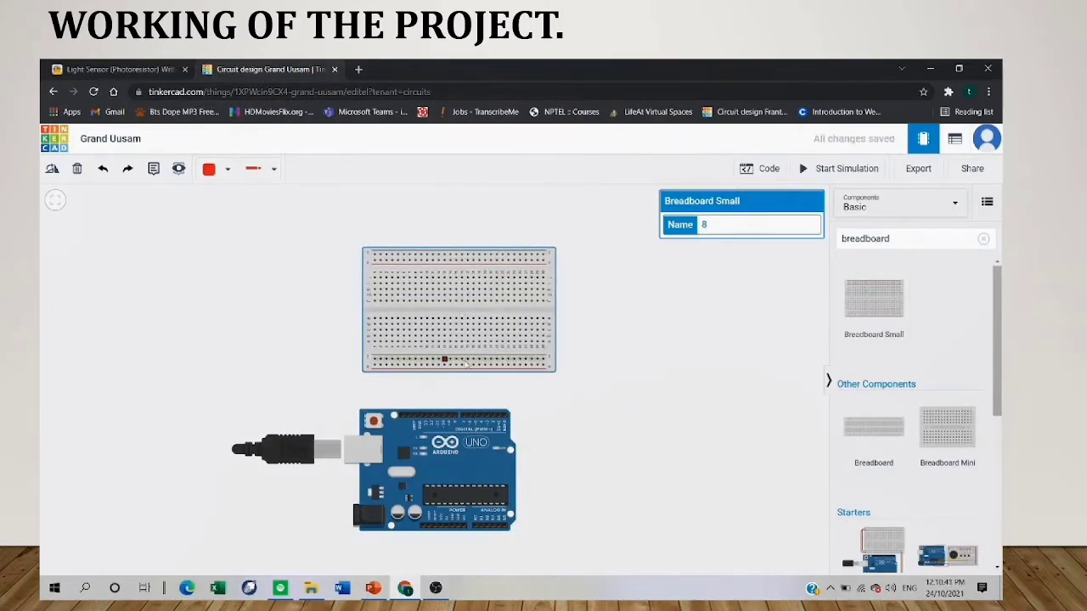
Wire the last hole of the breadboard's lower positive rail around the Arduino's side to its 5V pin.
left_click(544, 371)
left_click(544, 371)
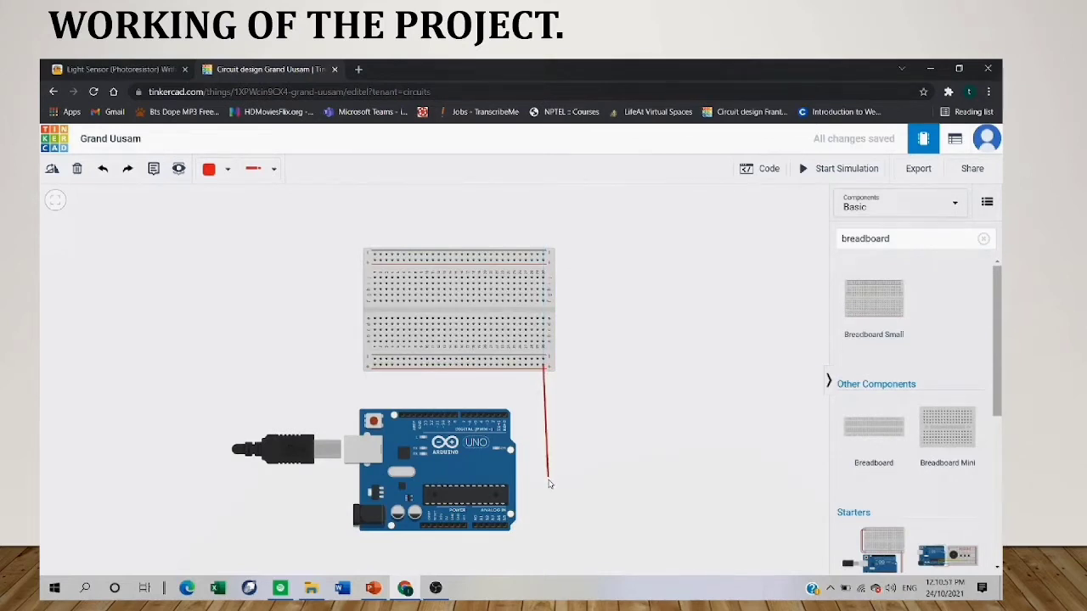
left_click(548, 558)
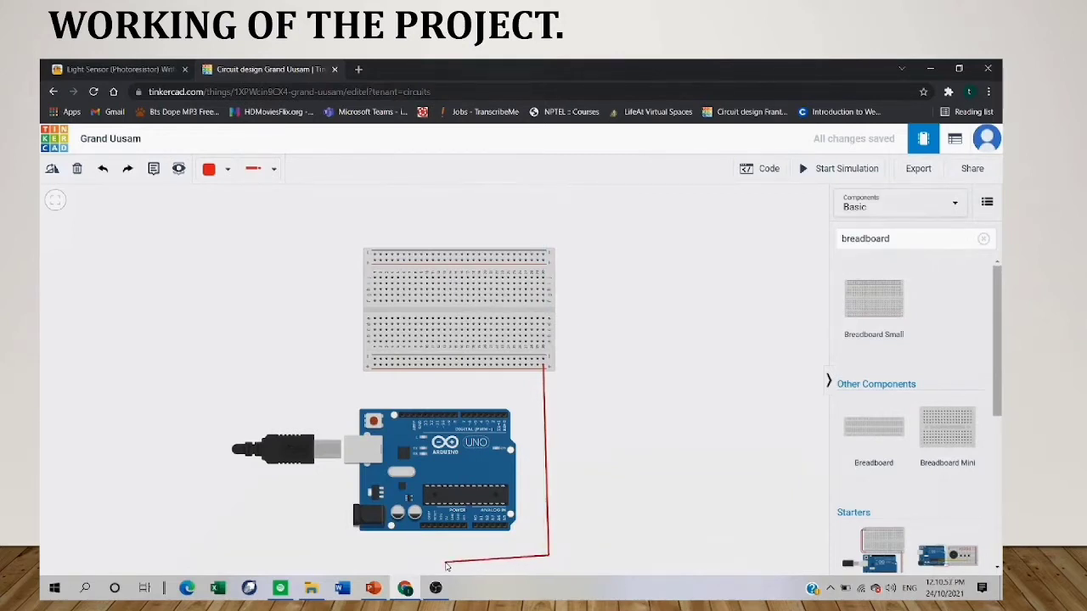
left_click(448, 556)
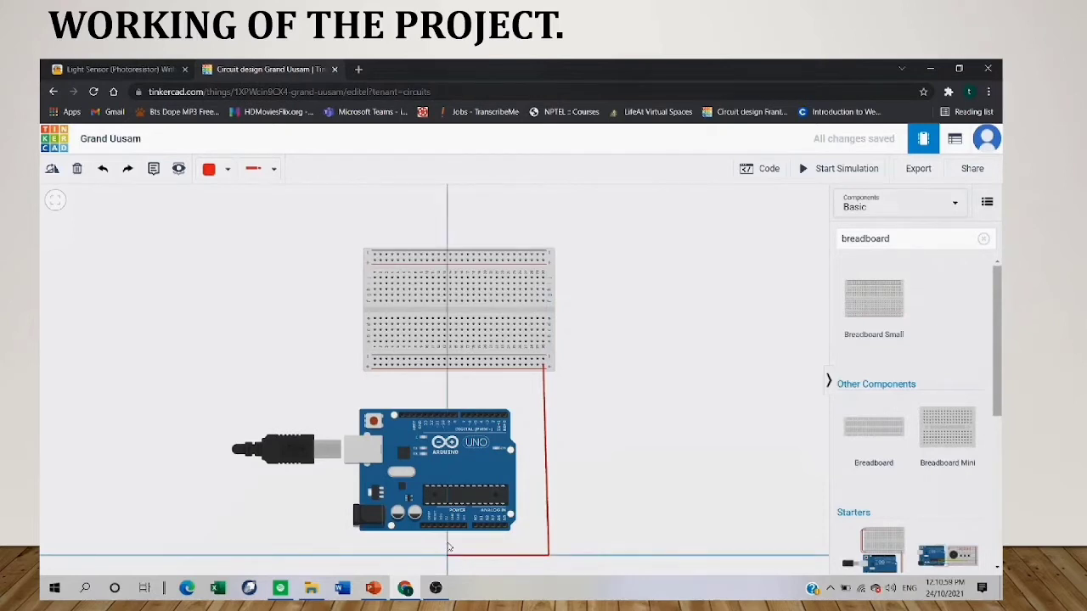
left_click(447, 527)
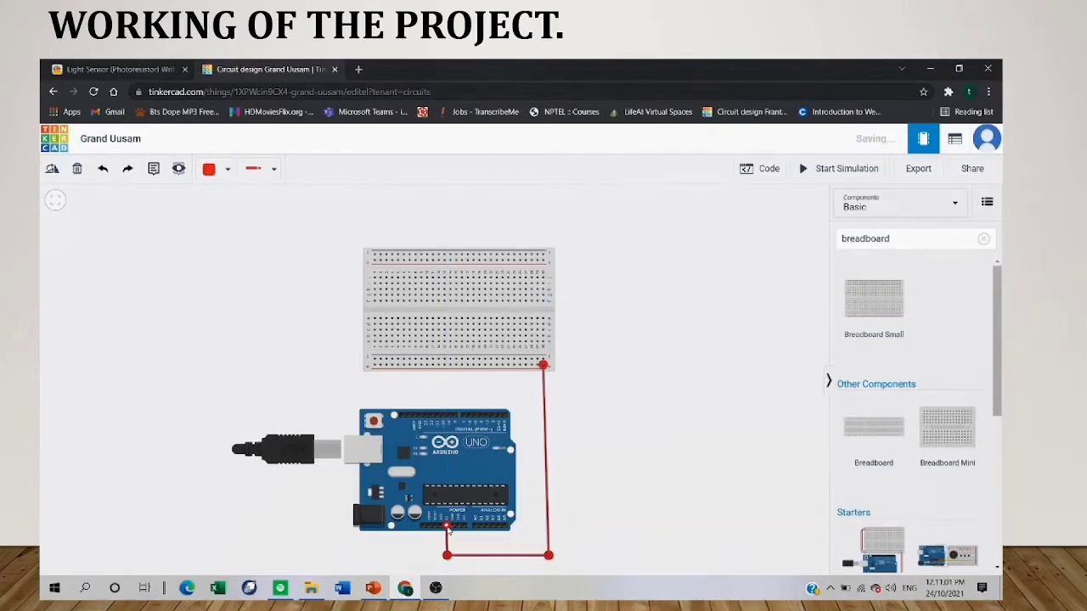
left_click(227, 169)
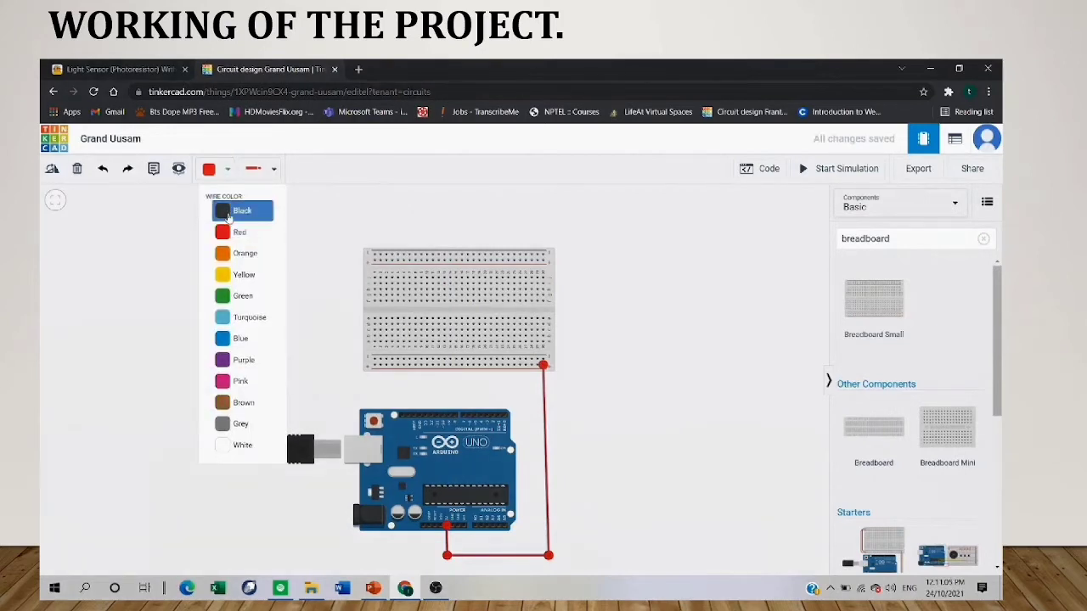
left_click(226, 210)
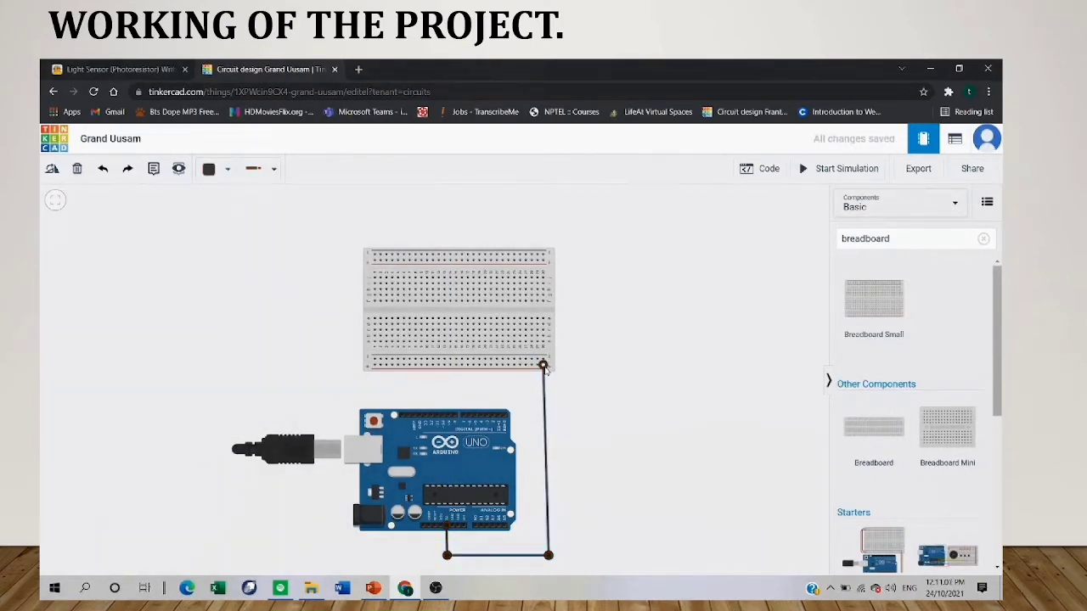
left_click(214, 168)
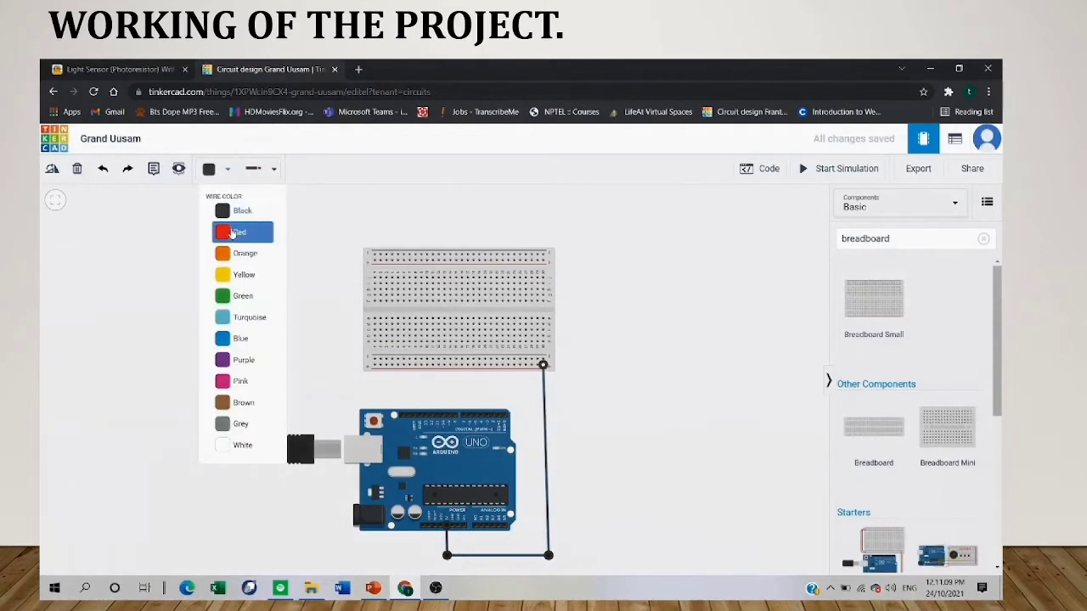
left_click(232, 233)
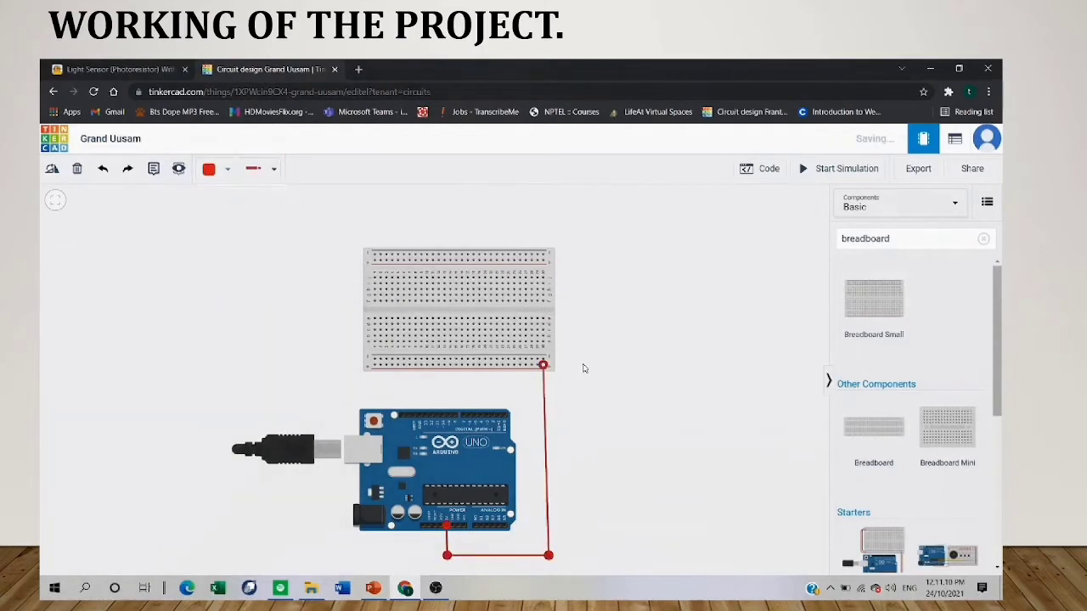
Wire the breadboard's lower negative rail to the Arduino's GND pin, inside the red wire, and colour it black.
left_click(537, 361)
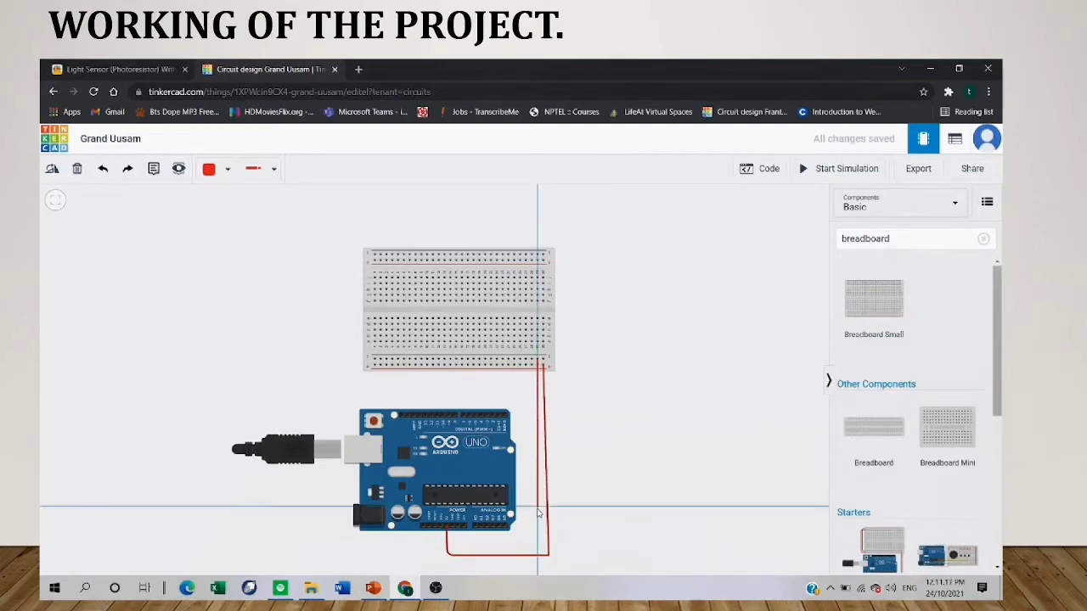
left_click(537, 544)
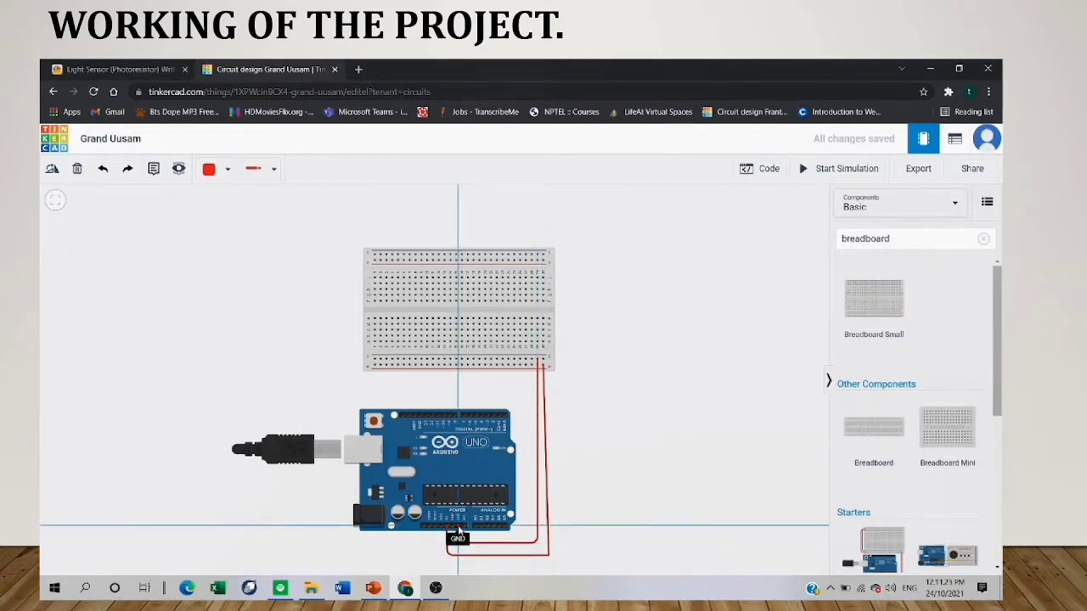
left_click(458, 532)
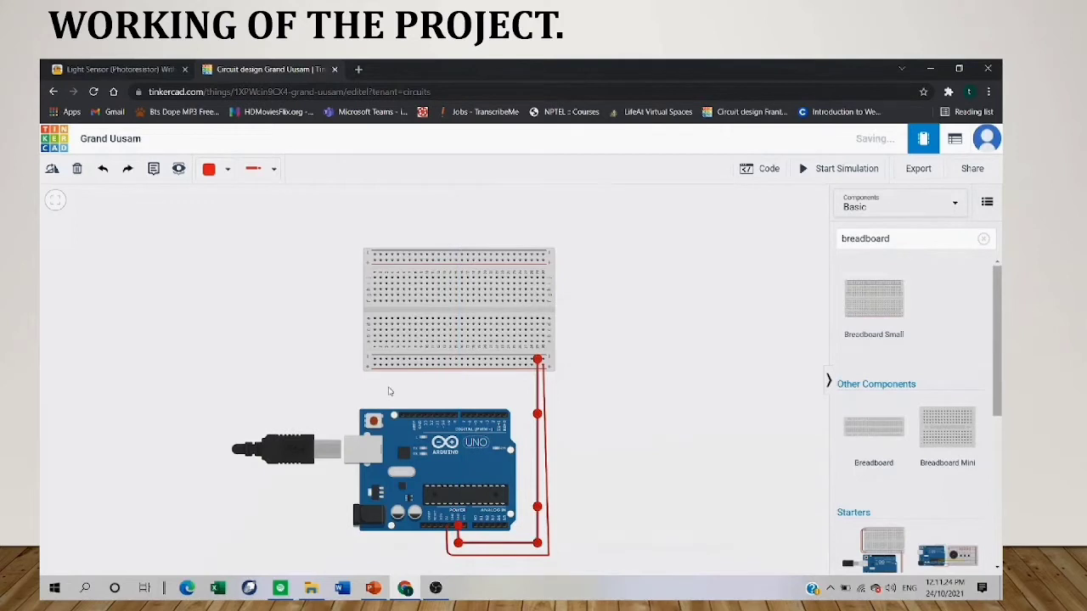
left_click(226, 169)
left_click(234, 220)
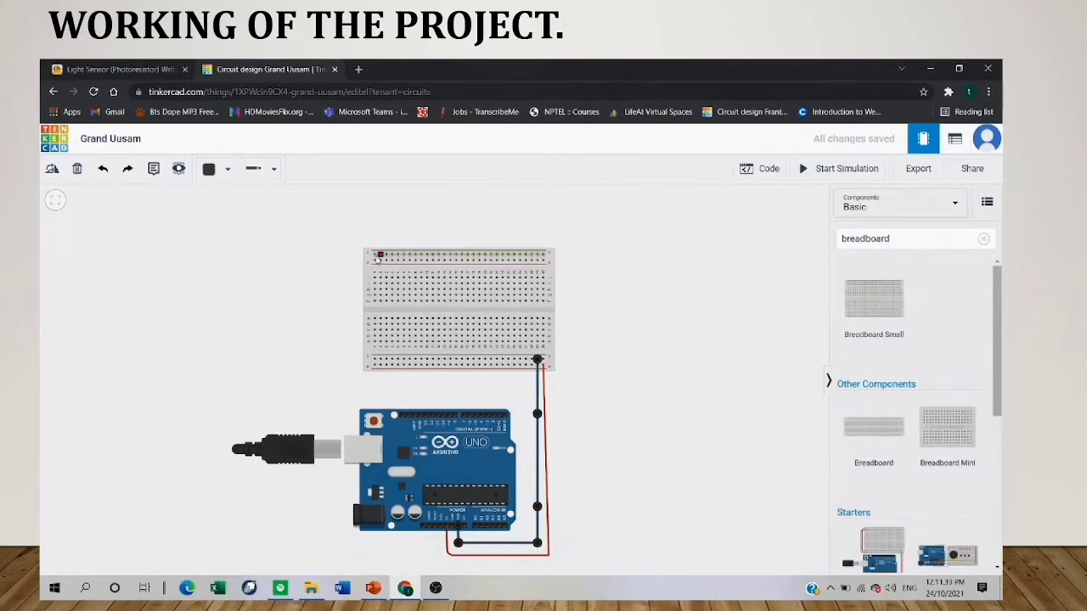
Connect the breadboard's upper and lower positive rails with a wire routed around the board's outer edge.
left_click(374, 255)
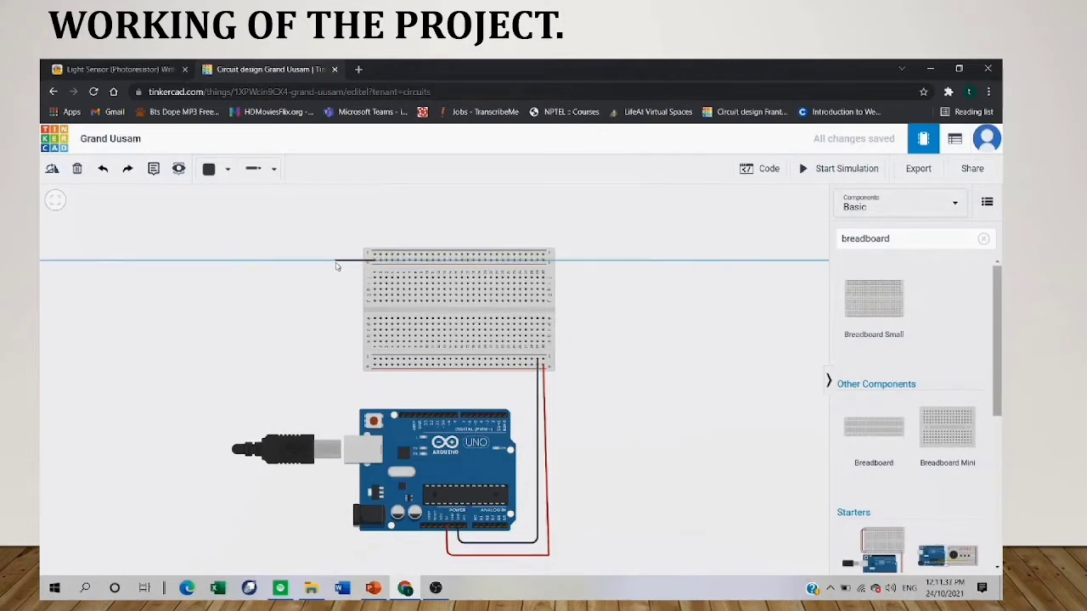
left_click(335, 265)
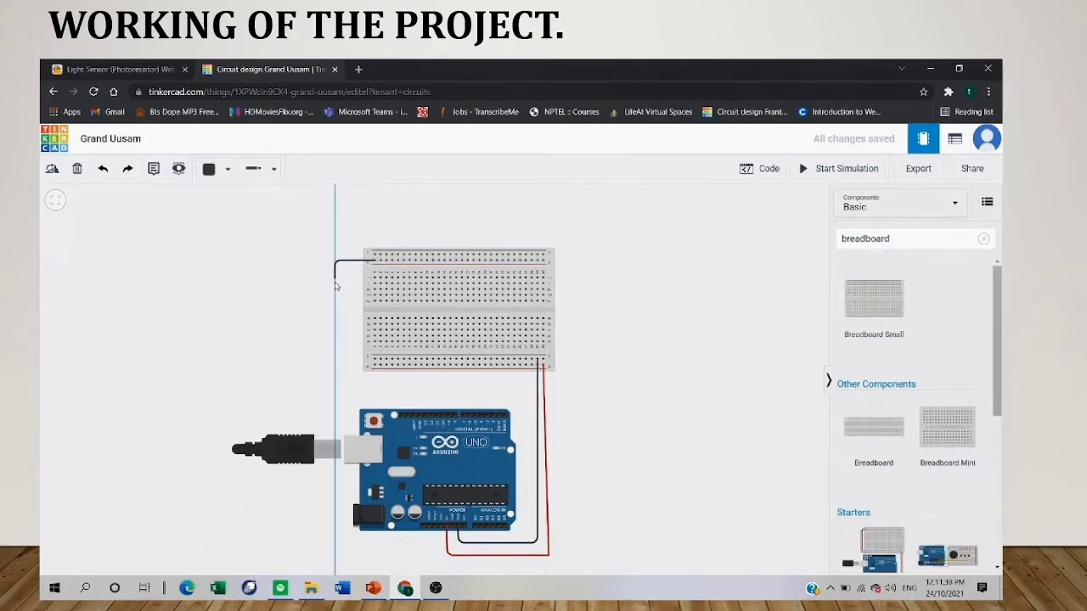
left_click(335, 369)
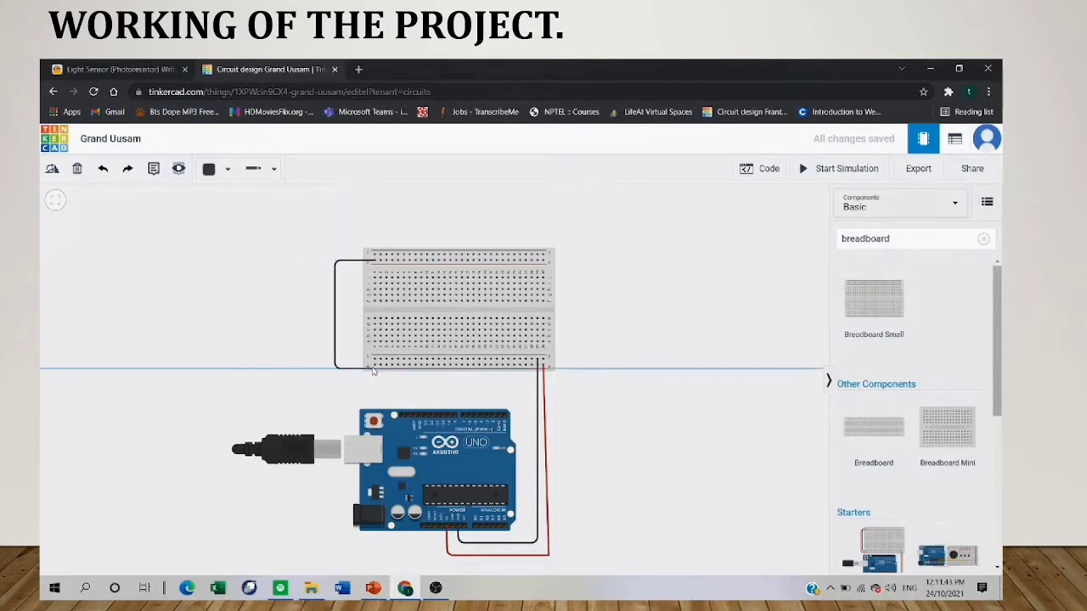
left_click(374, 366)
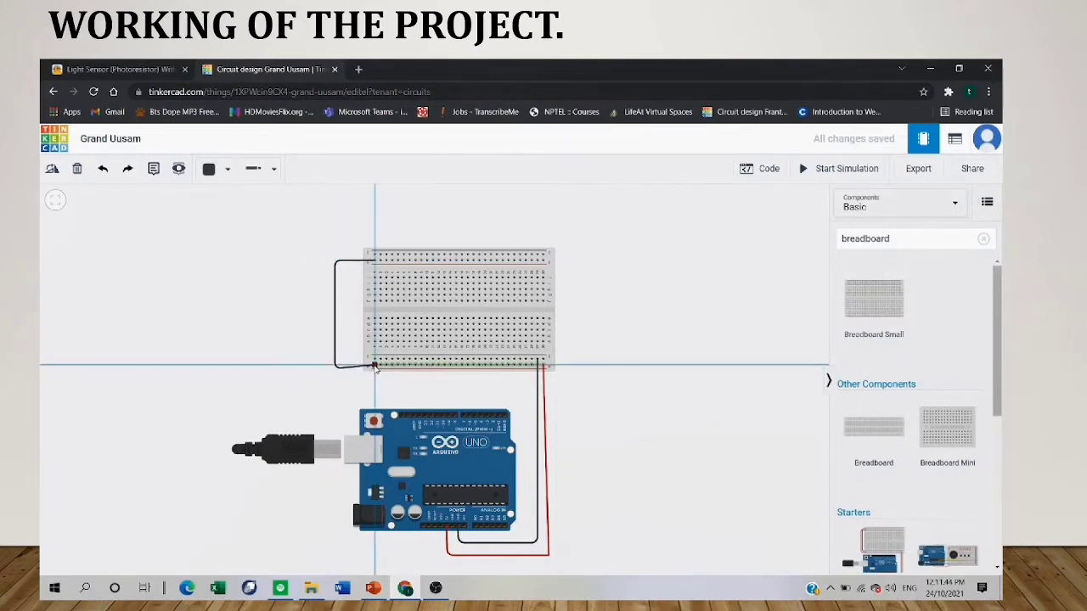
left_click(362, 255)
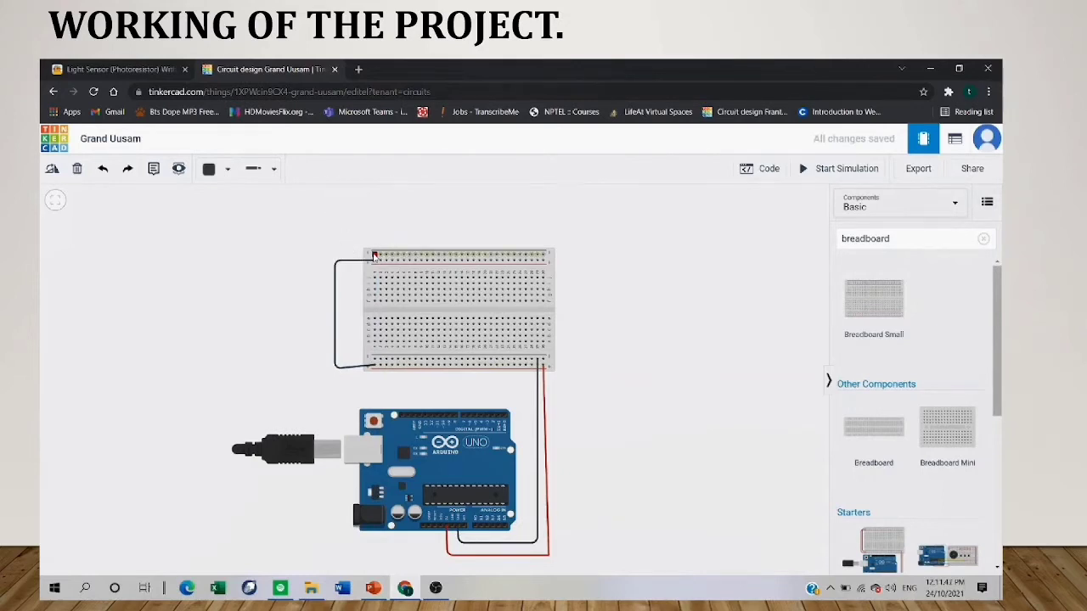
Connect the breadboard's upper and lower negative rails with a black wire routed inside the positive-rail wire.
left_click(374, 255)
left_click(347, 258)
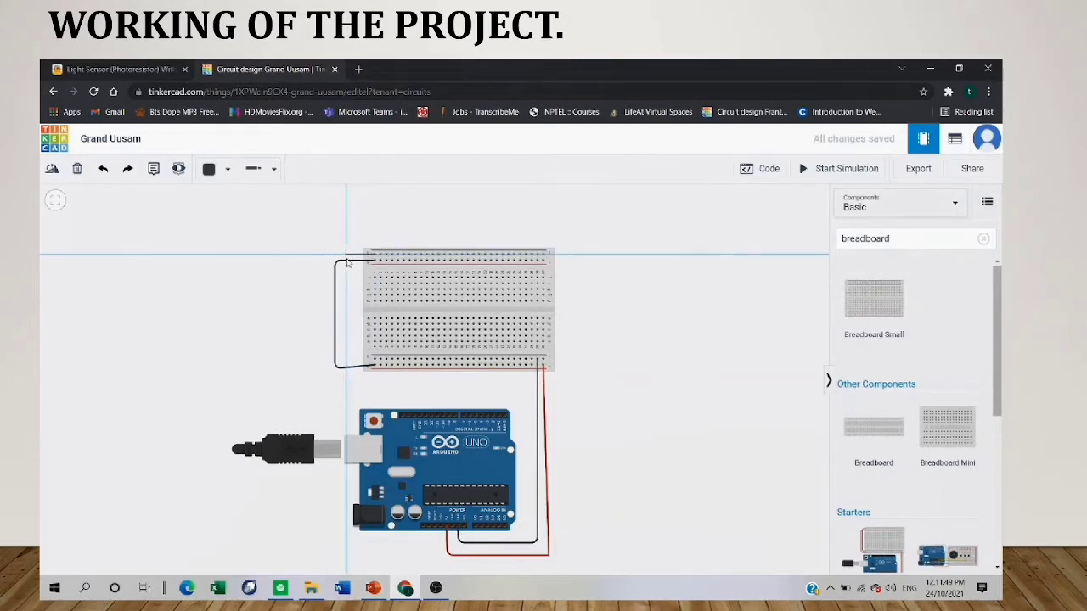
left_click(346, 328)
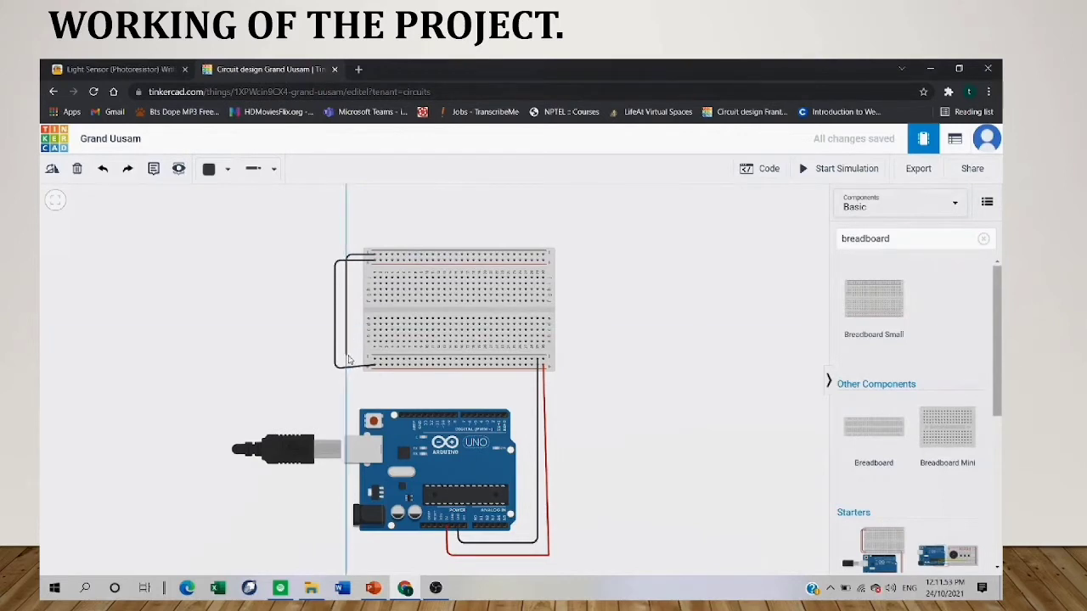
left_click(348, 360)
left_click(374, 361)
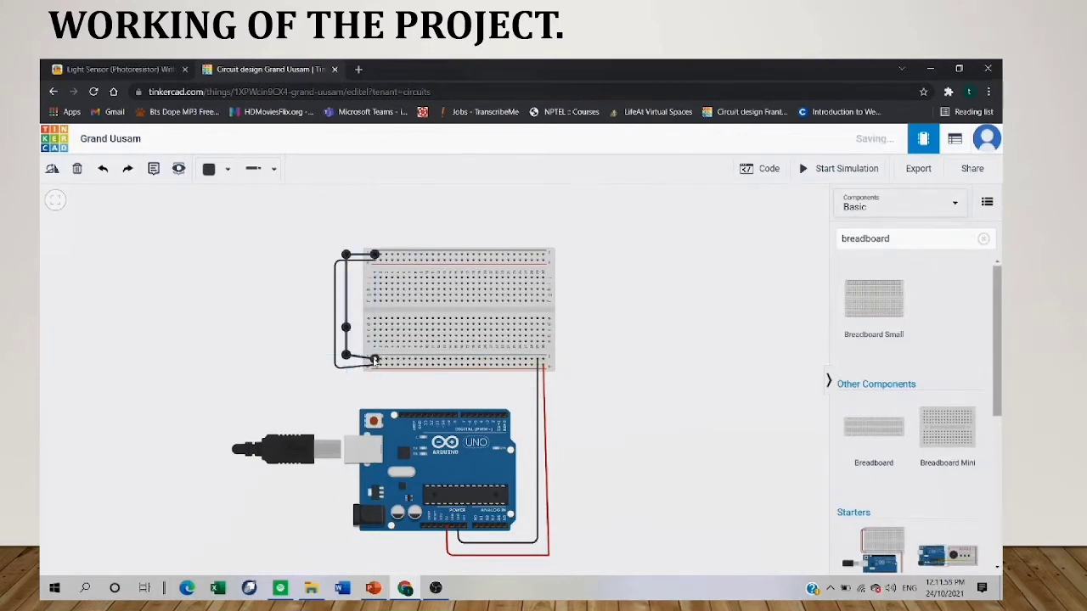
Recolour the wire joining the two positive rails red.
left_click(334, 270)
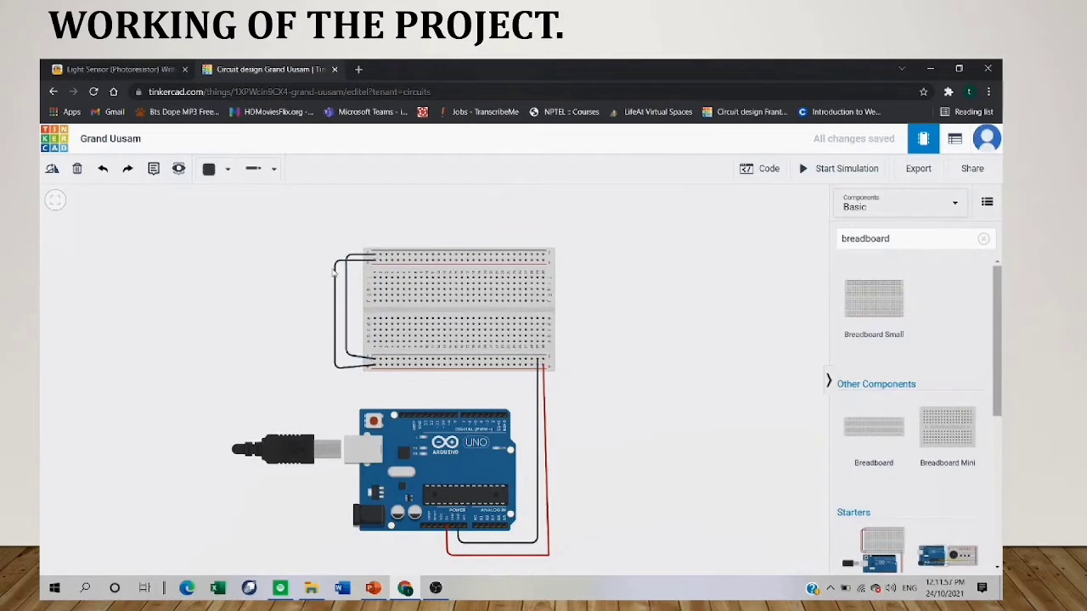
left_click(213, 169)
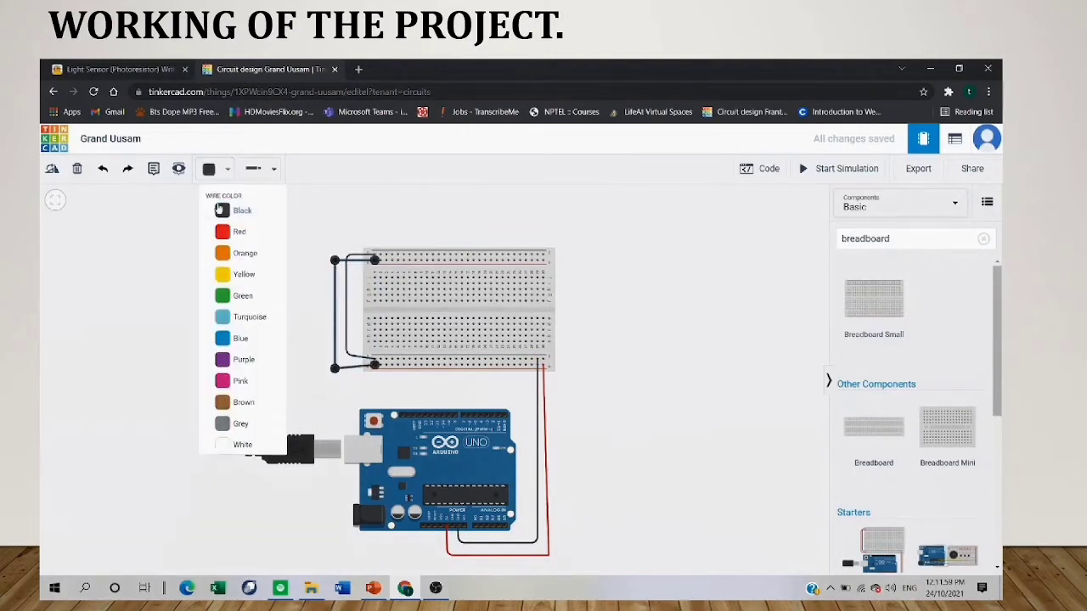
left_click(225, 232)
left_click(266, 285)
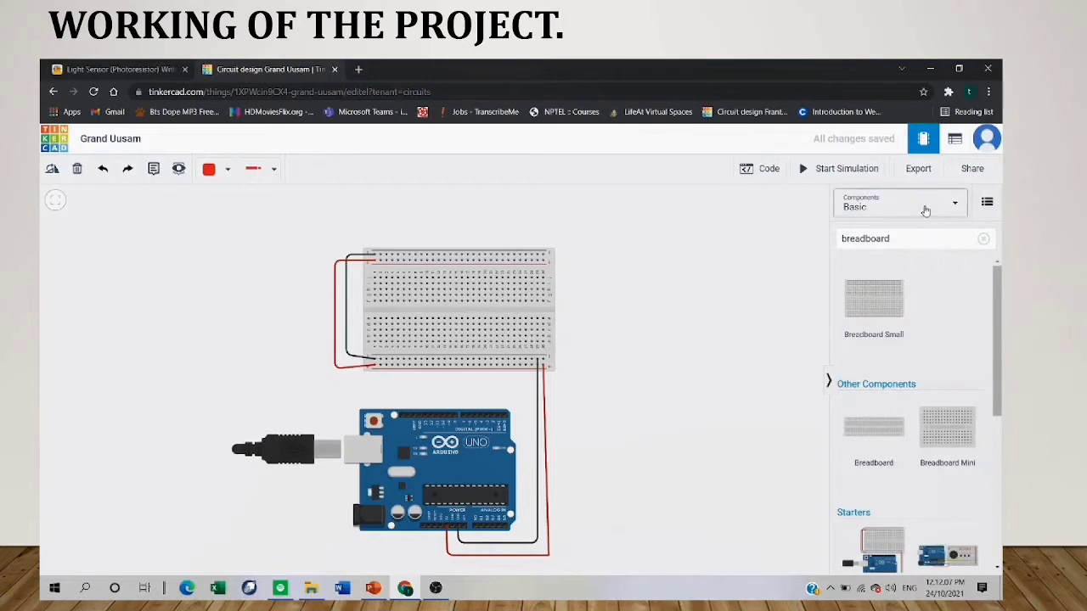
Search the components for led and place a red LED near the breadboard's centre gap, above the Arduino.
left_click(924, 235)
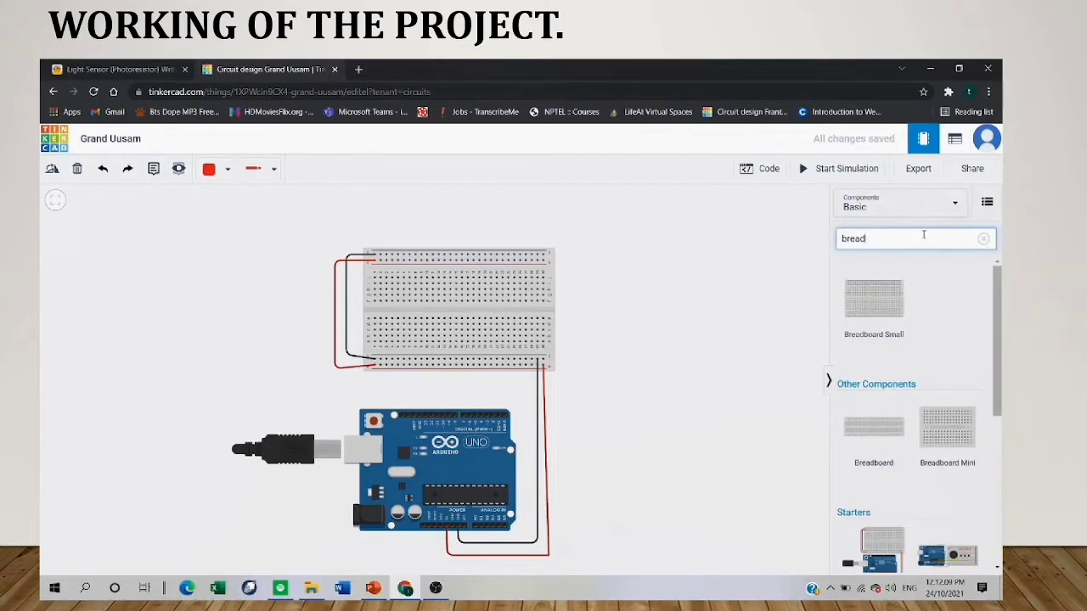
key("BackSpace")
key("BackSpace")
key("BackSpace")
key("BackSpace")
type("led")
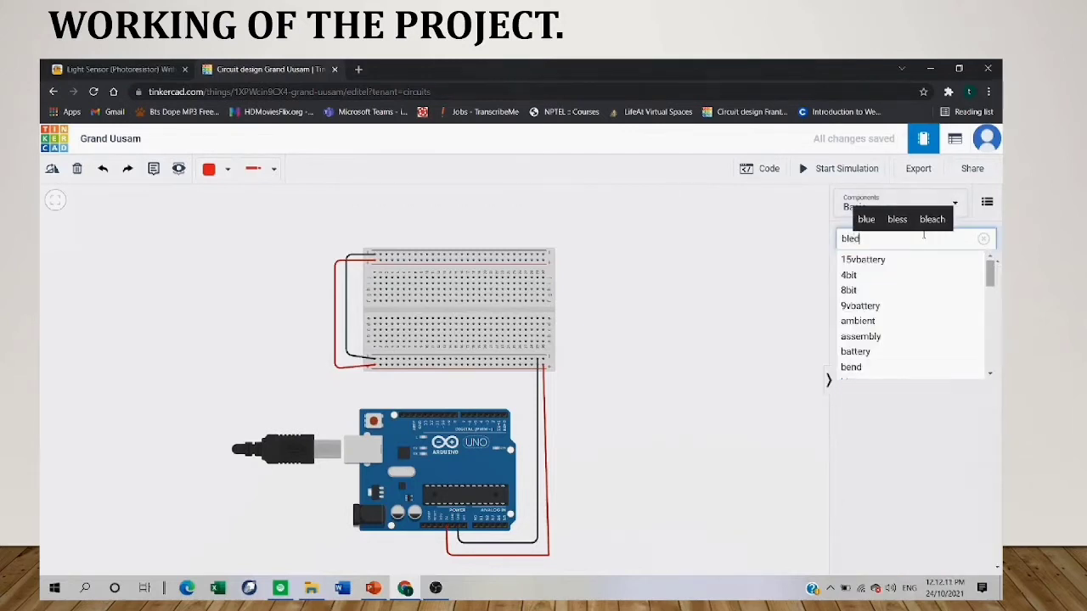
key("BackSpace")
key("BackSpace")
key("BackSpace")
key("BackSpace")
type("led")
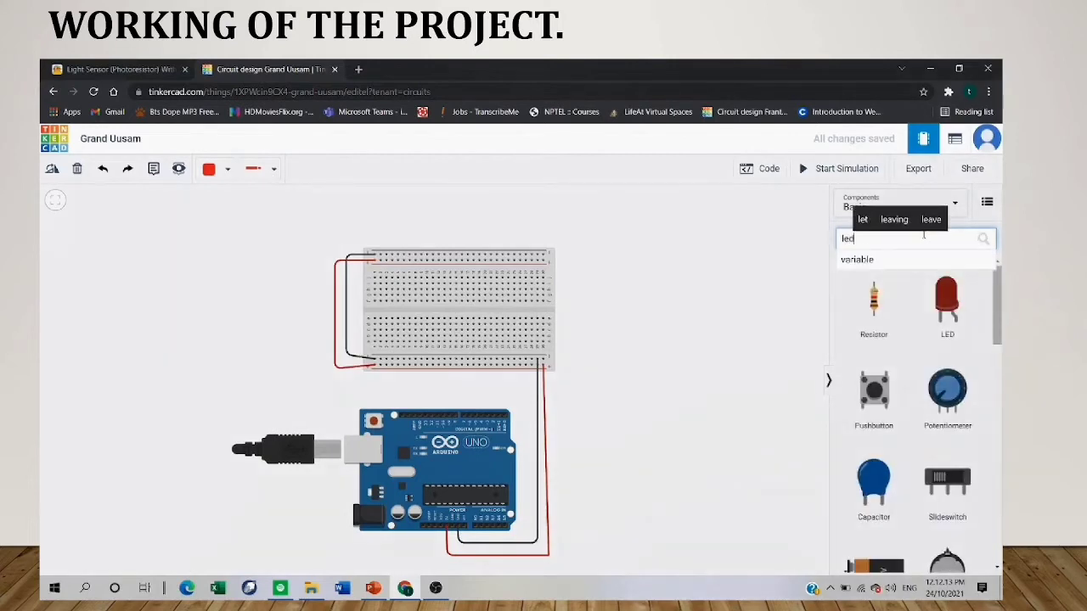
left_click(877, 307)
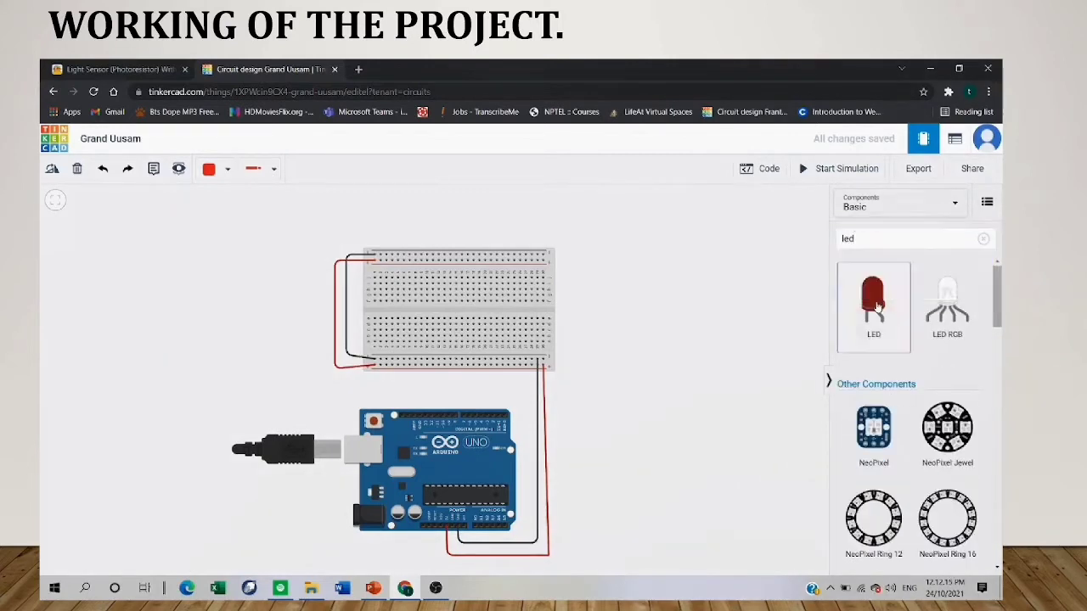
left_click_drag(876, 306, 405, 319)
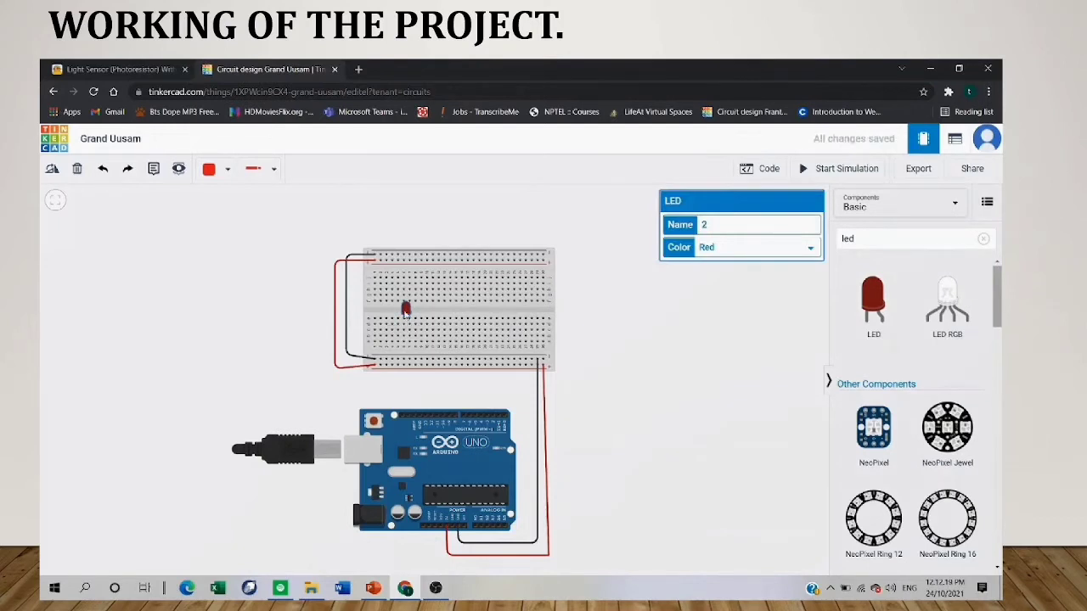
left_click(403, 312)
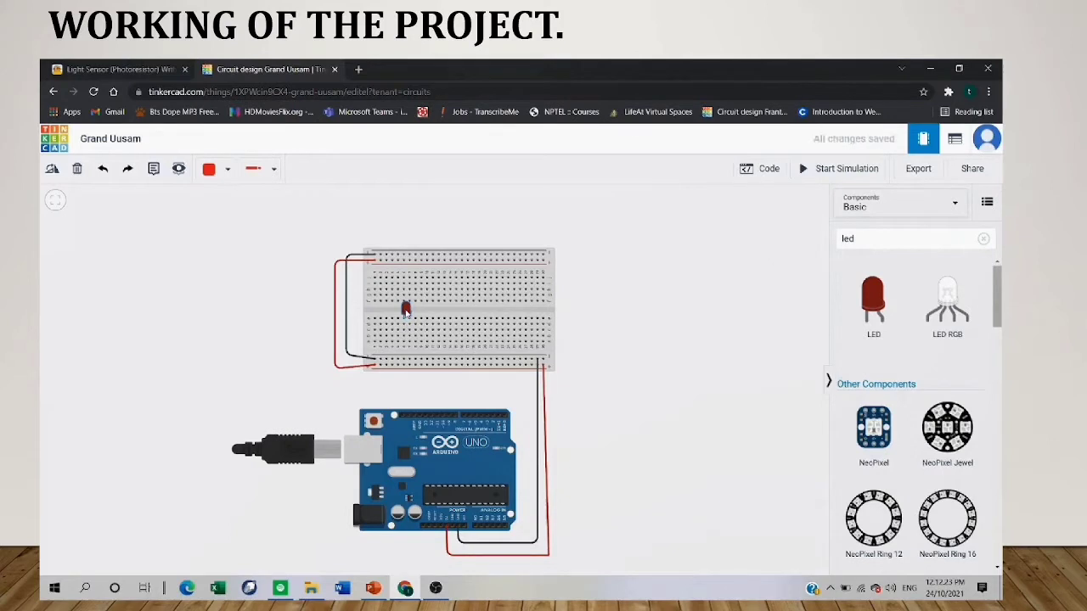
left_click(462, 316)
Search the component library for resistor.
left_click(952, 245)
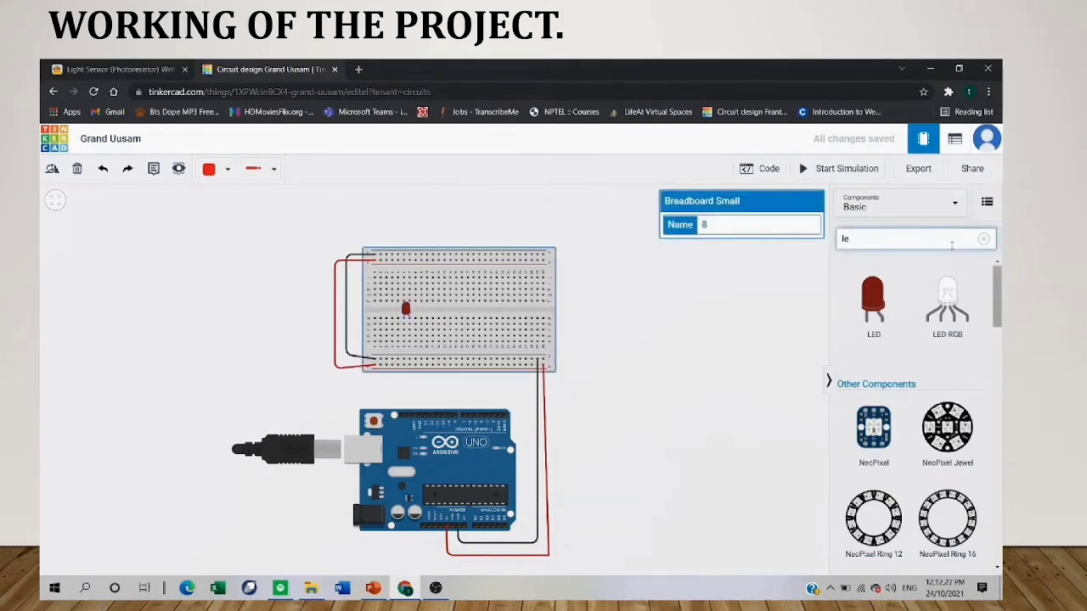
key("BackSpace")
key("BackSpace")
type("res")
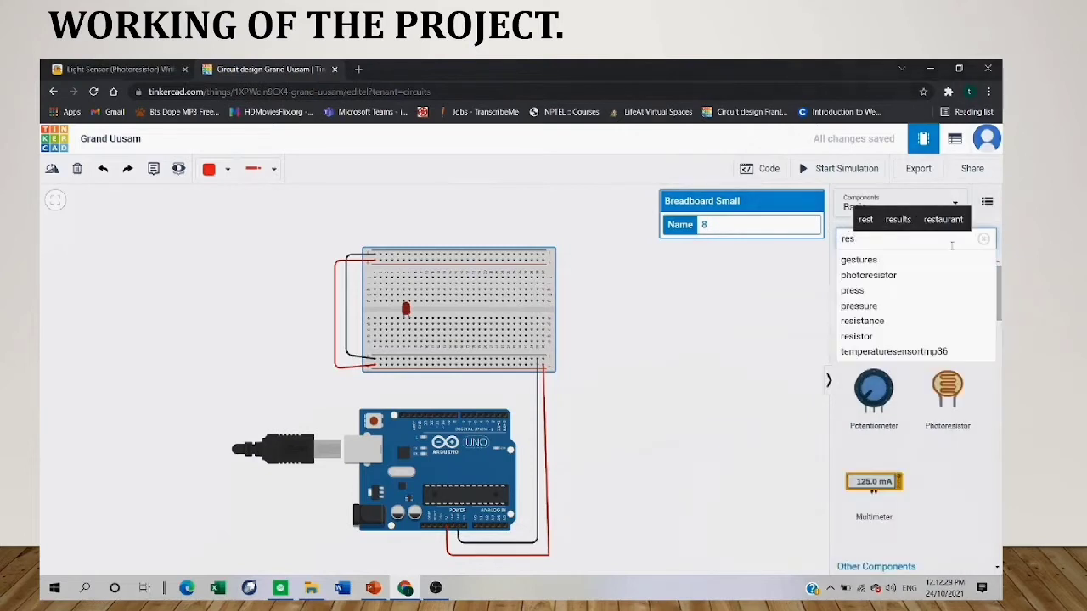
left_click(868, 275)
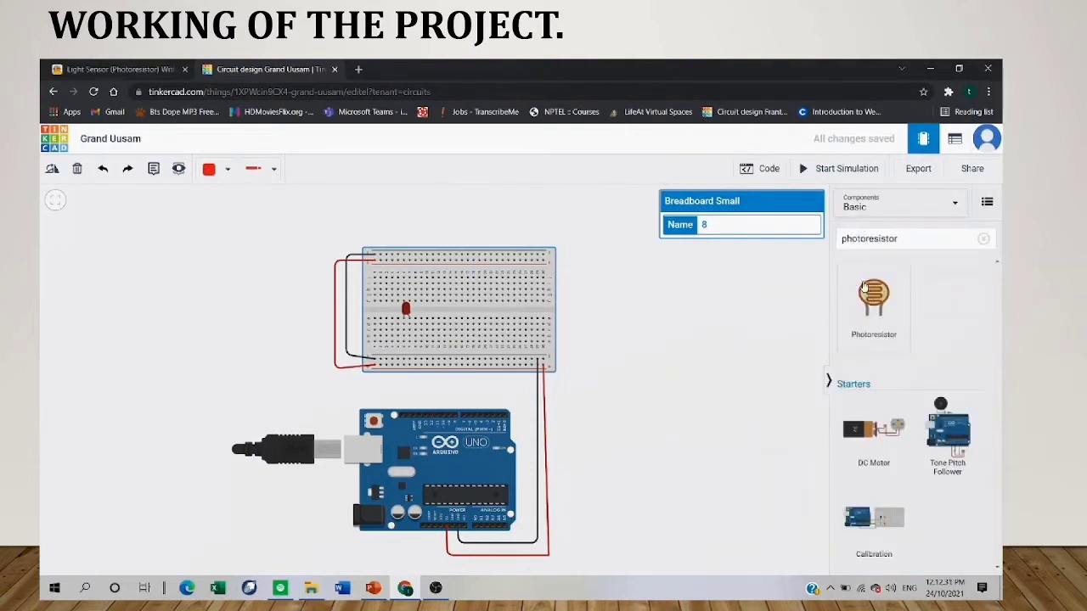
left_click(868, 239)
key("BackSpace")
key("BackSpace")
key("BackSpace")
key("BackSpace")
key("BackSpace")
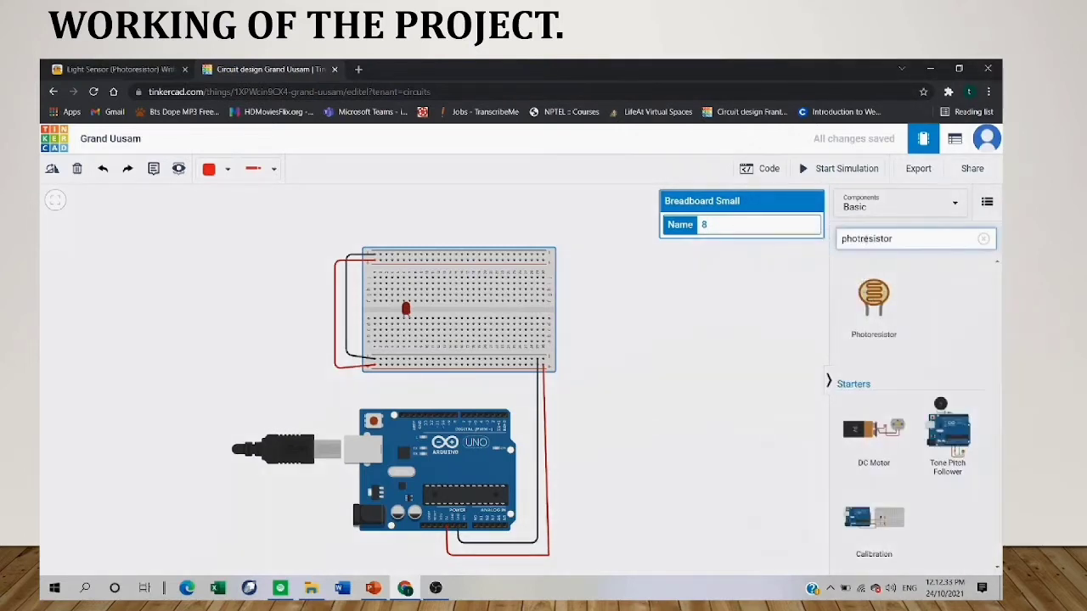
left_click(813, 310)
Place one resistor below the LED, reaching the lower negative rail, and a second one farther right in the same rows.
left_click_drag(873, 302, 405, 359)
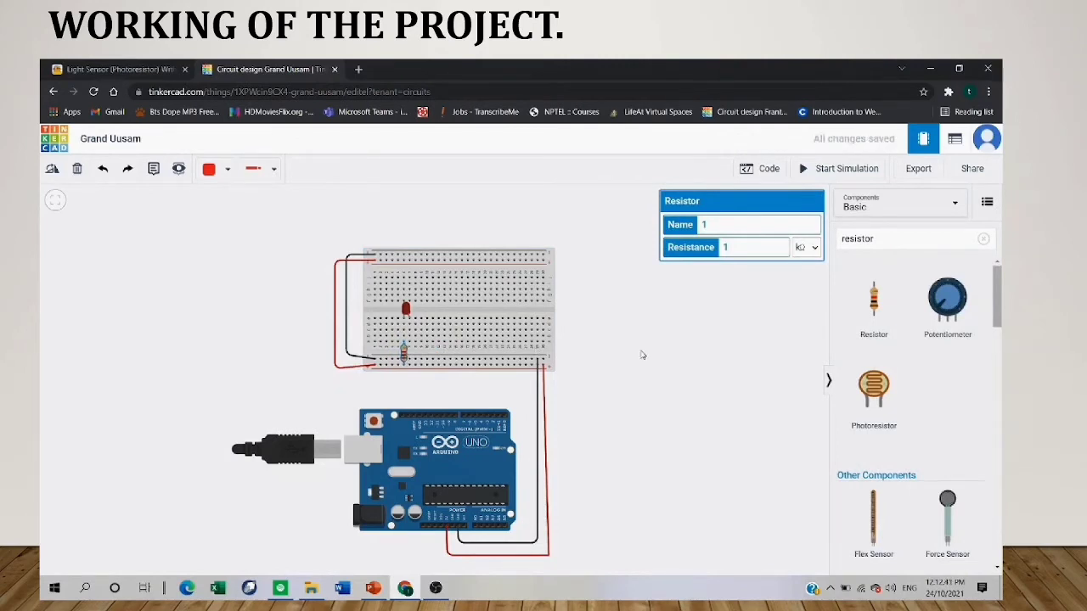
left_click_drag(873, 297, 461, 355)
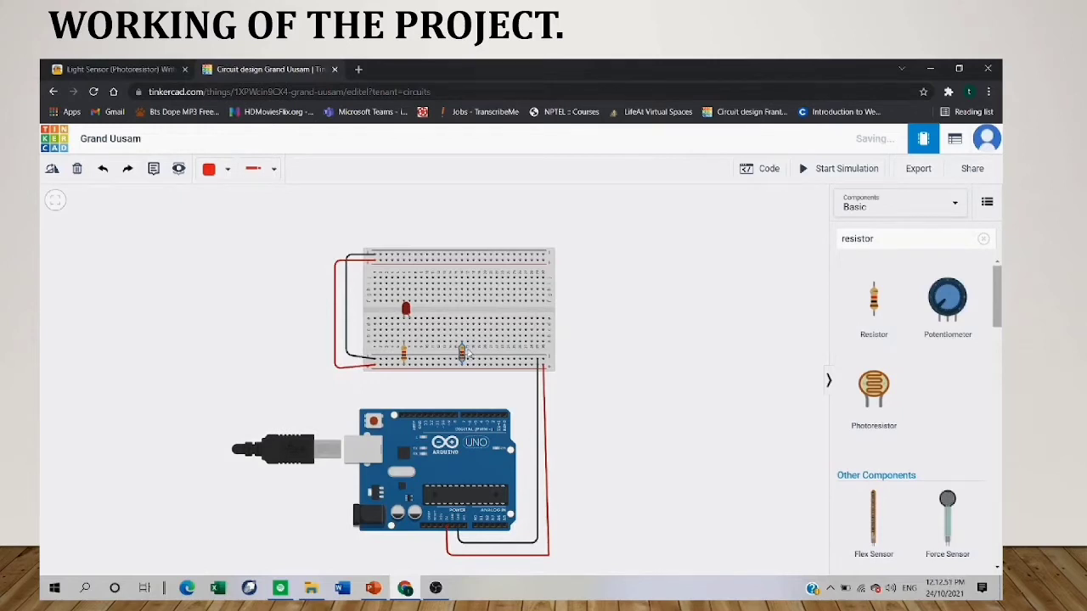
left_click(468, 354)
left_click_drag(462, 353, 404, 355)
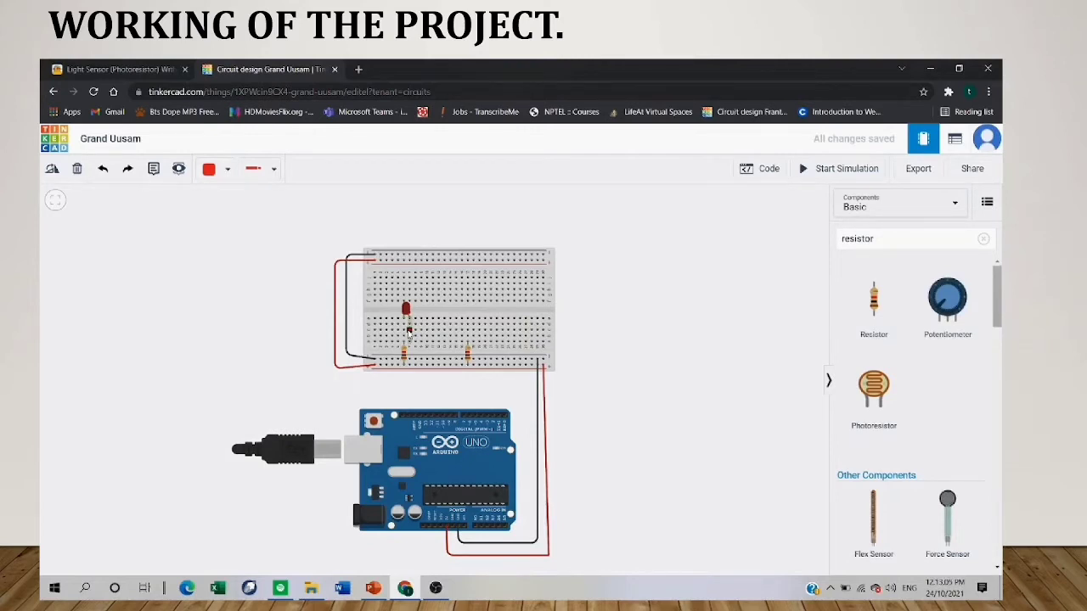
Wire the column of the LED's right leg to Arduino digital pin 9 and colour the wire yellow.
left_click(409, 331)
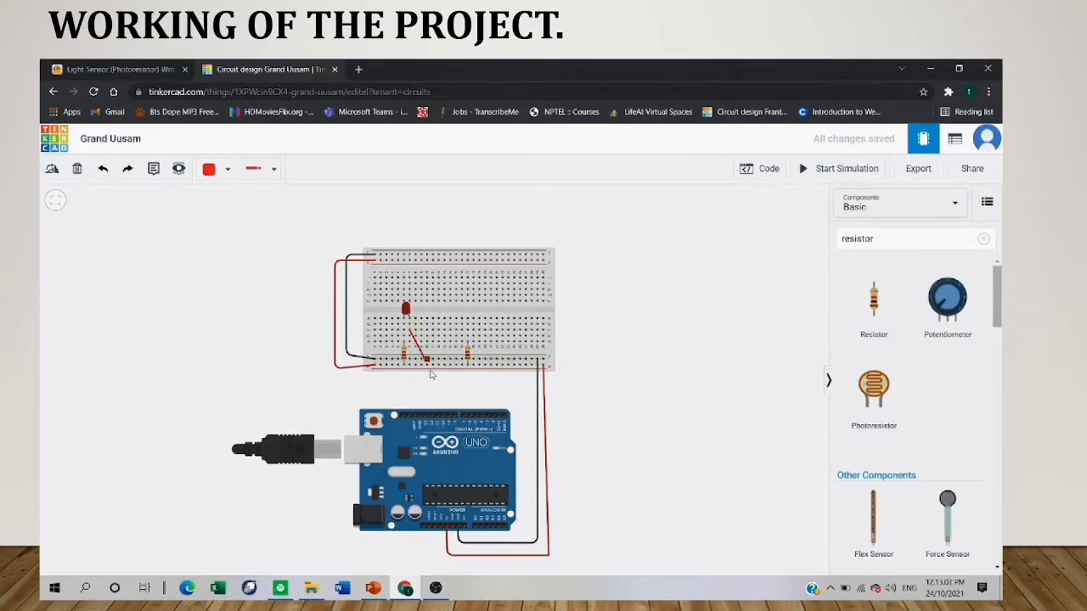
left_click(447, 418)
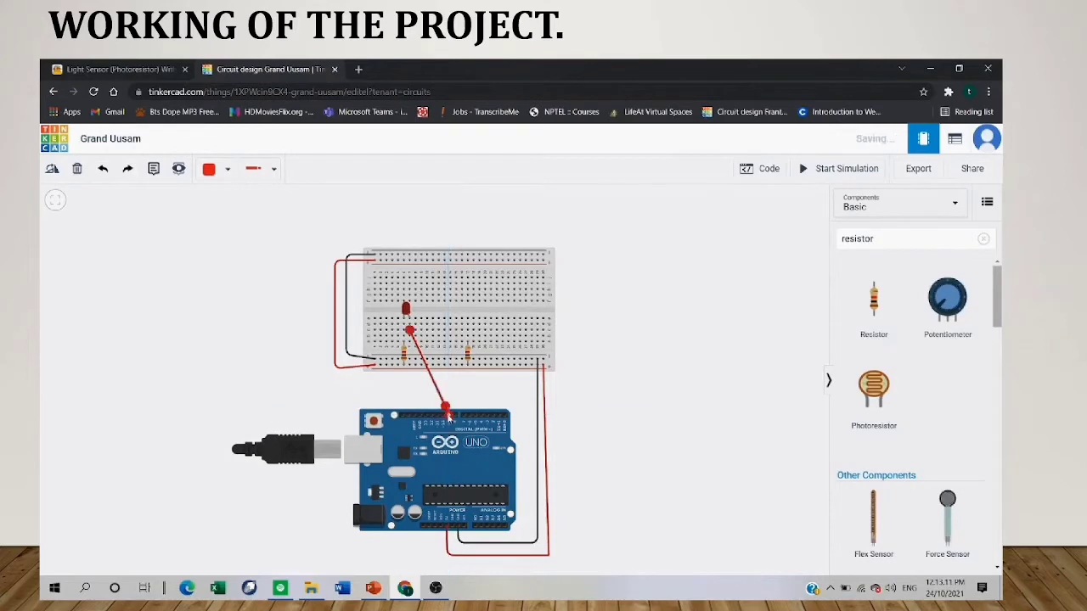
left_click(209, 170)
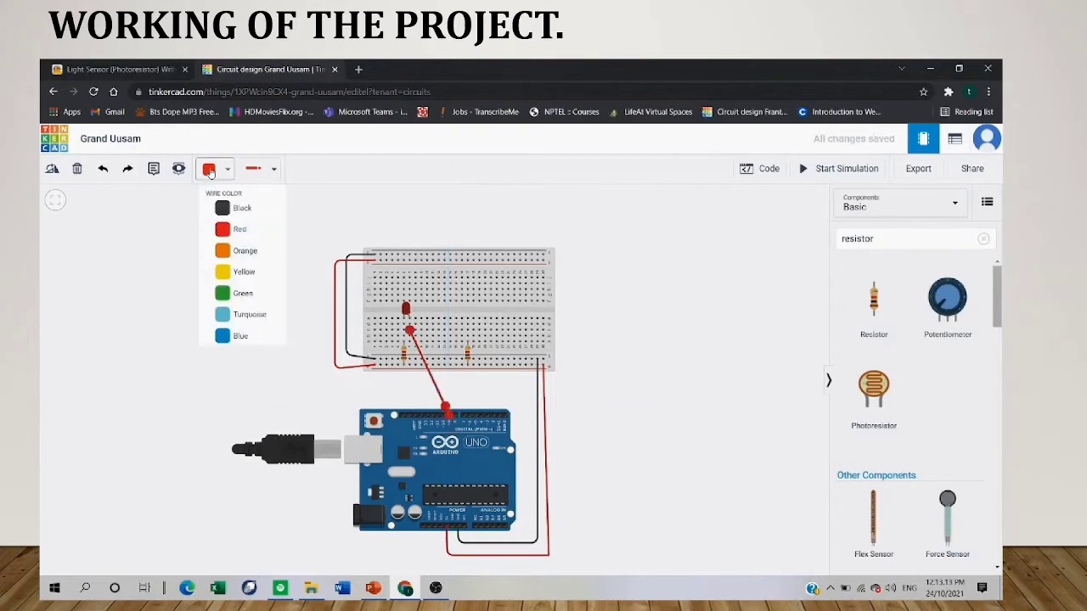
left_click(237, 272)
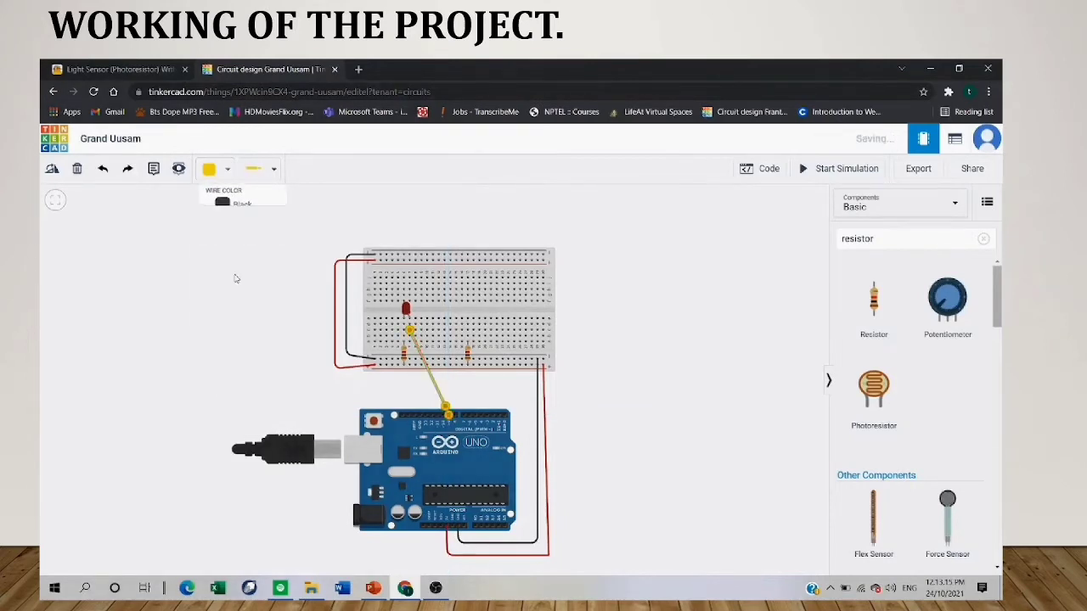
left_click(237, 376)
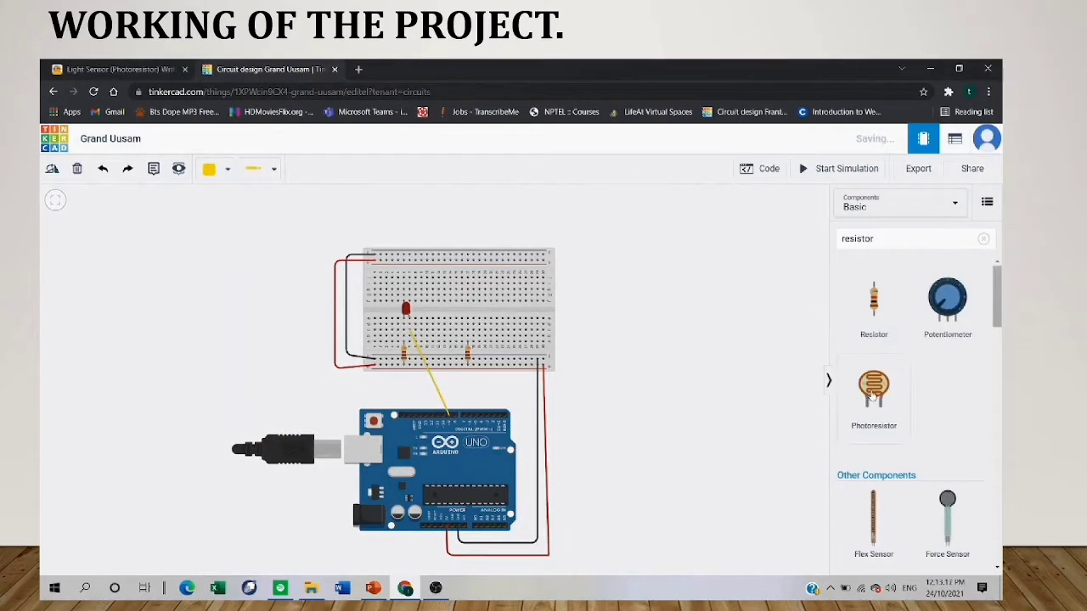
Place a photoresistor above the second resistor and wire the column of its right leg to the lower positive rail.
left_click_drag(874, 392, 471, 311)
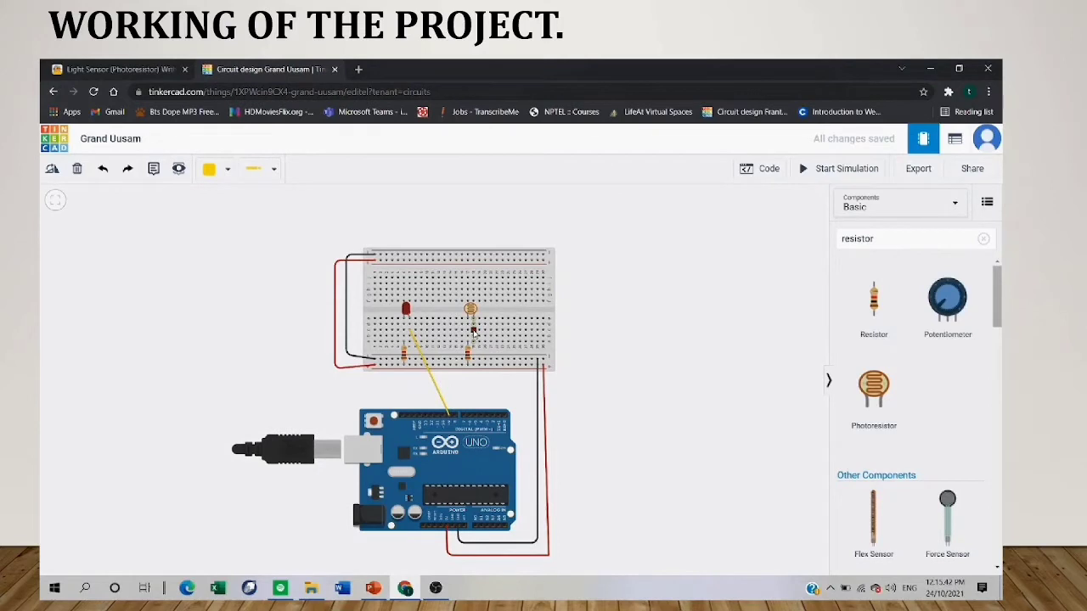
left_click(473, 332)
left_click(496, 360)
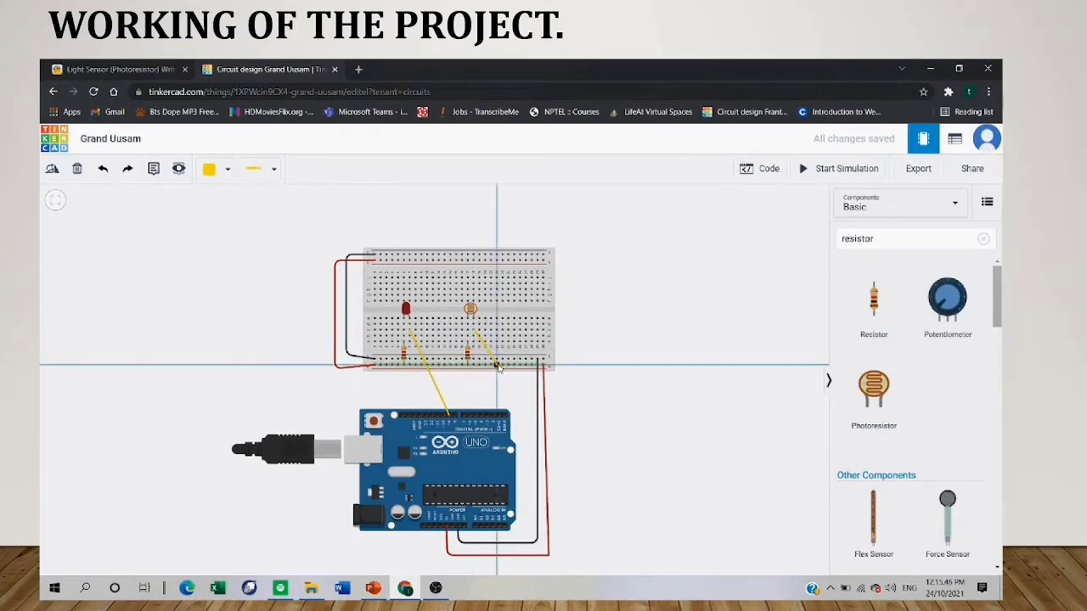
left_click(497, 366)
left_click(484, 384)
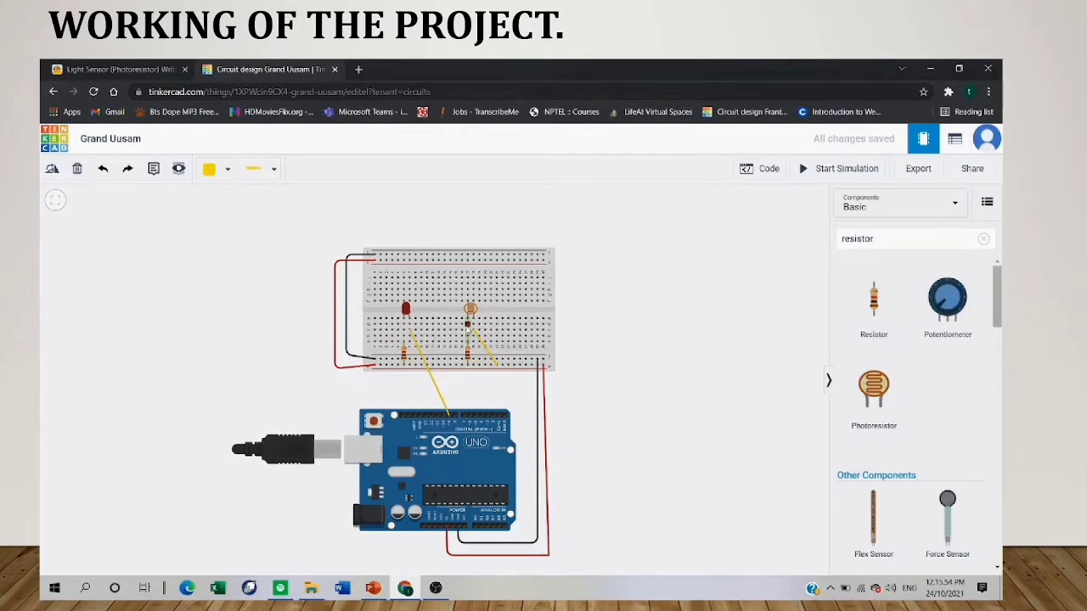
Wire the photoresistor's left leg column to analog pin A0, routed around the Arduino's right edge, and colour the wire green.
left_click(468, 324)
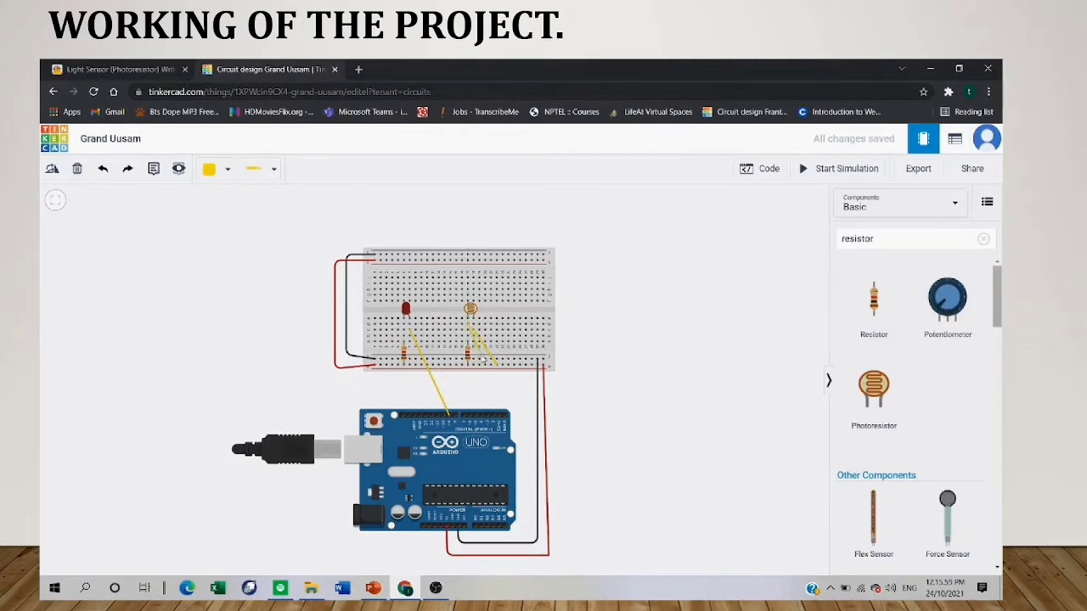
left_click(521, 396)
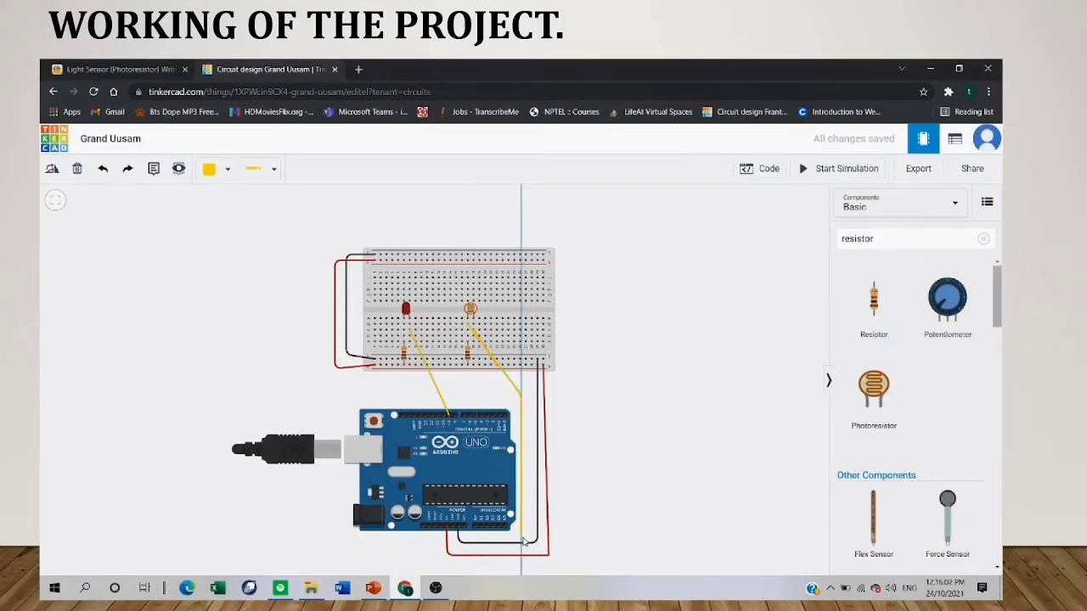
left_click(522, 538)
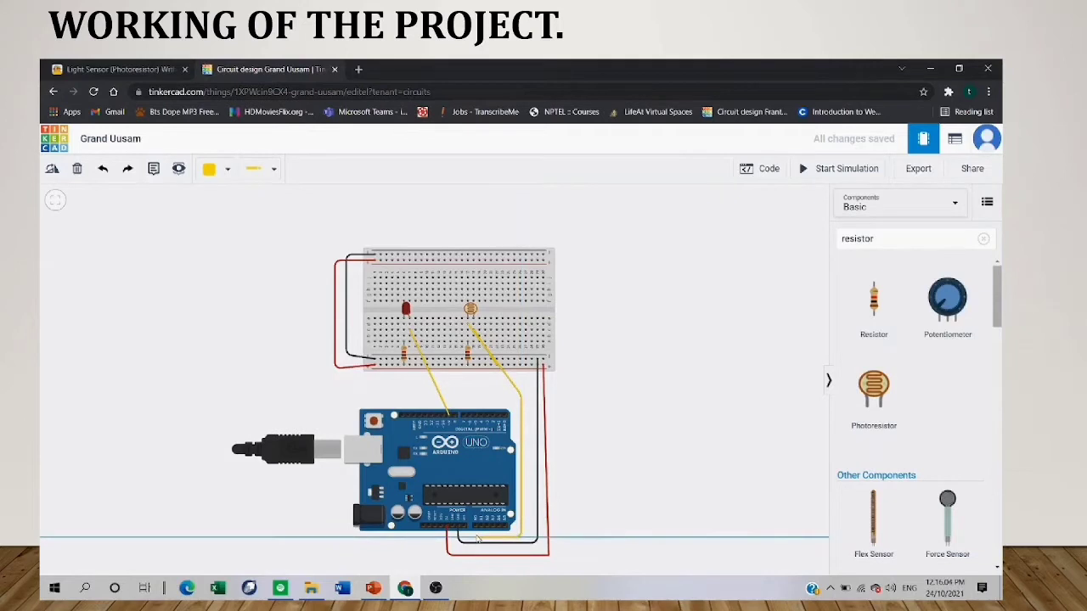
left_click(475, 533)
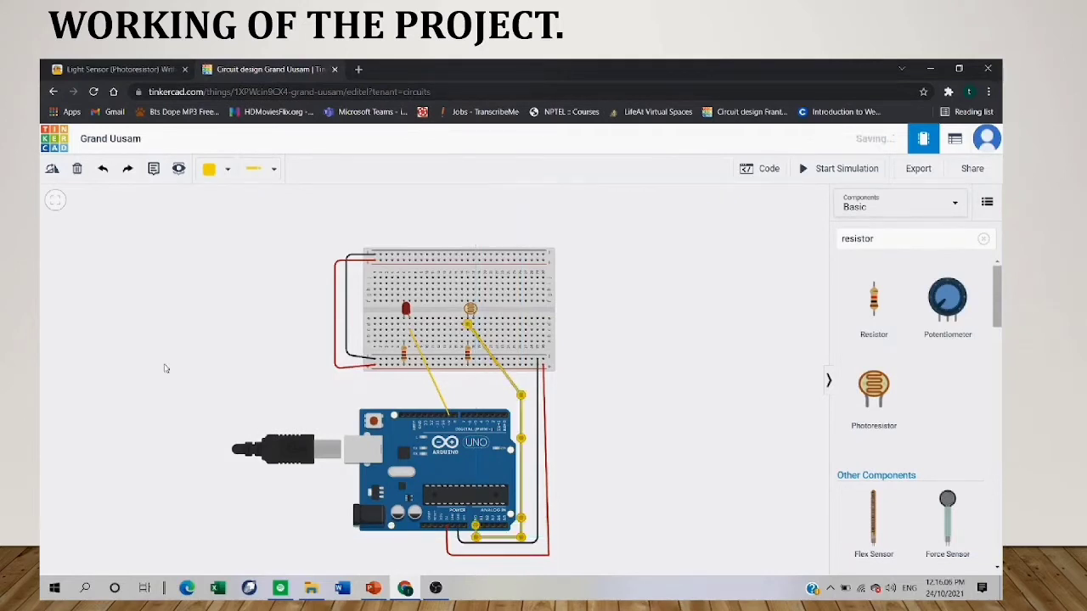
left_click(212, 170)
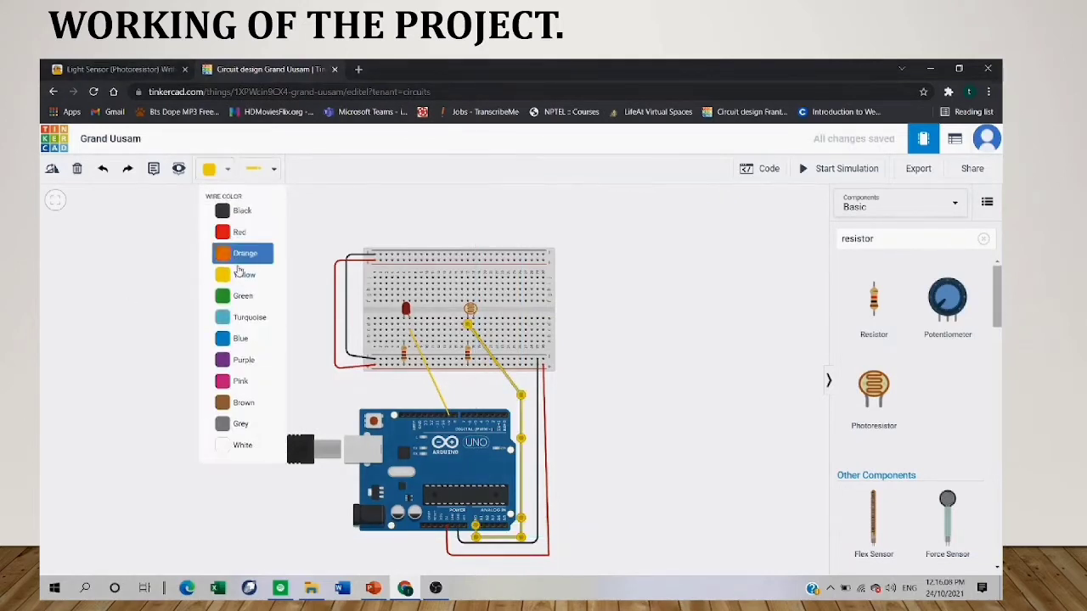
left_click(243, 289)
left_click(238, 354)
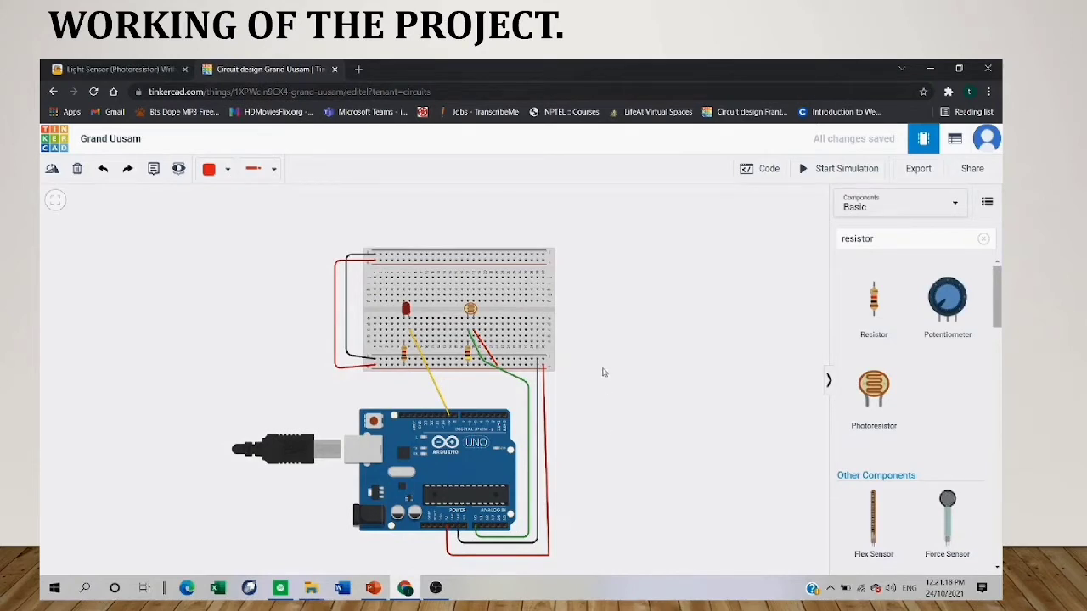
Set the resistance of the resistor below the photoresistor to 4.7 kΩ.
left_click(469, 351)
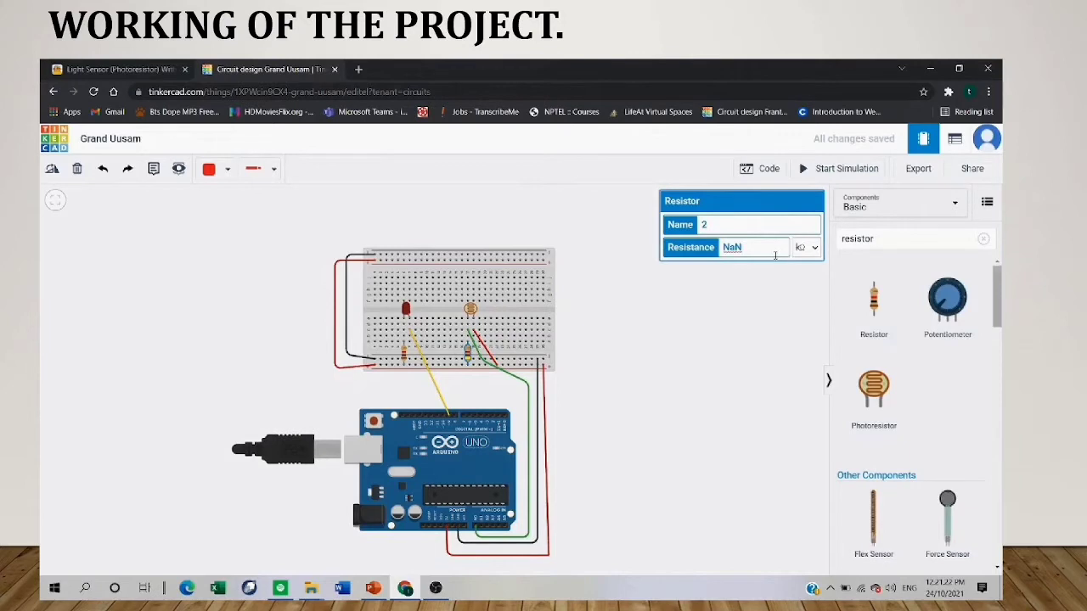
key("BackSpace")
key("BackSpace")
key("BackSpace")
type("4.7")
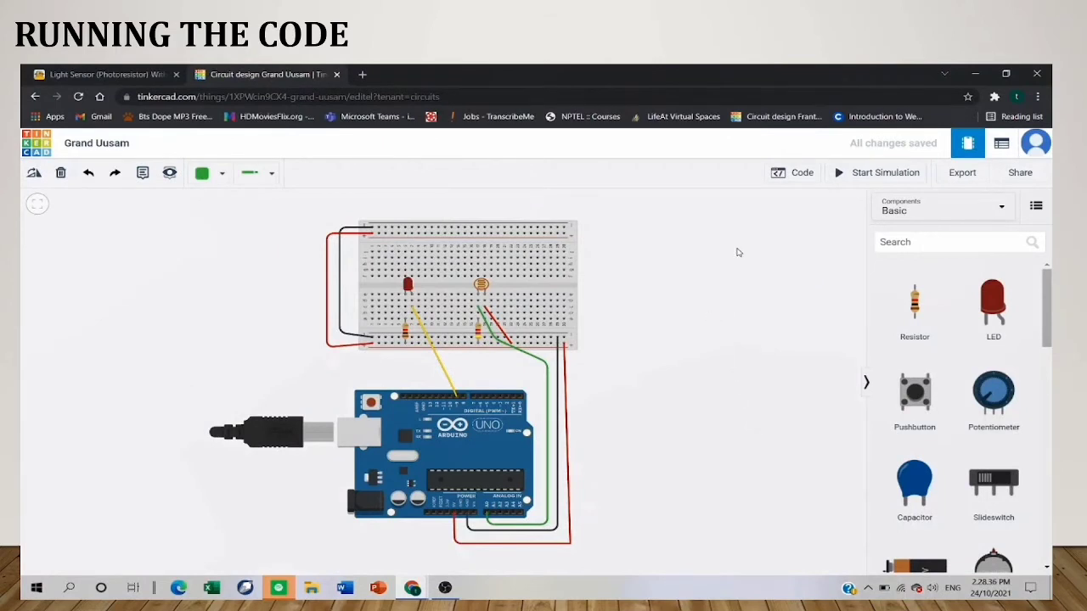
Show the Arduino's block code and add a single-line comment block to the empty program.
left_click(802, 178)
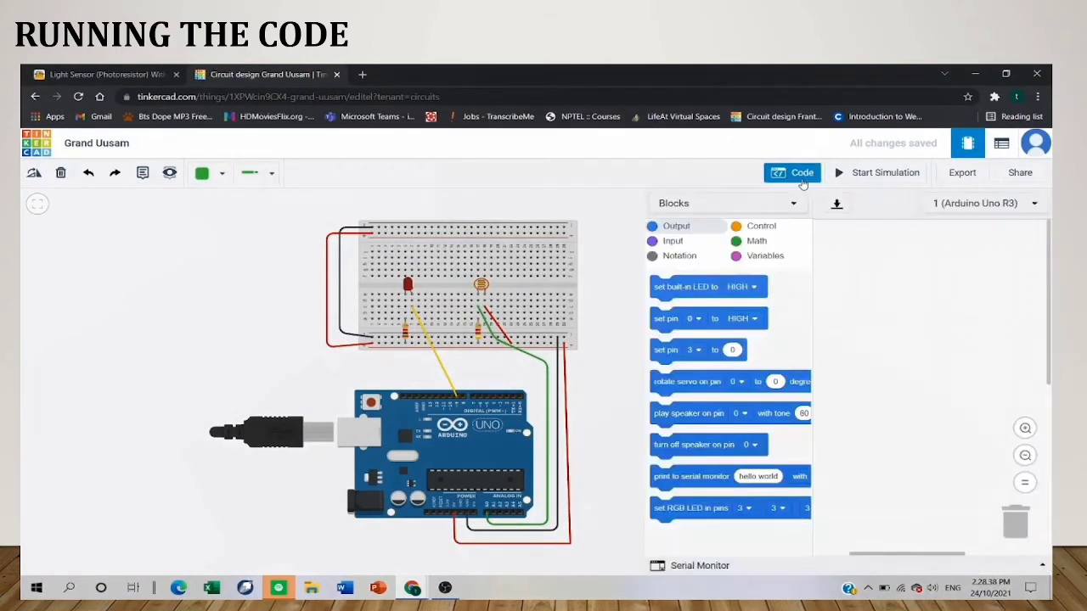
left_click(683, 258)
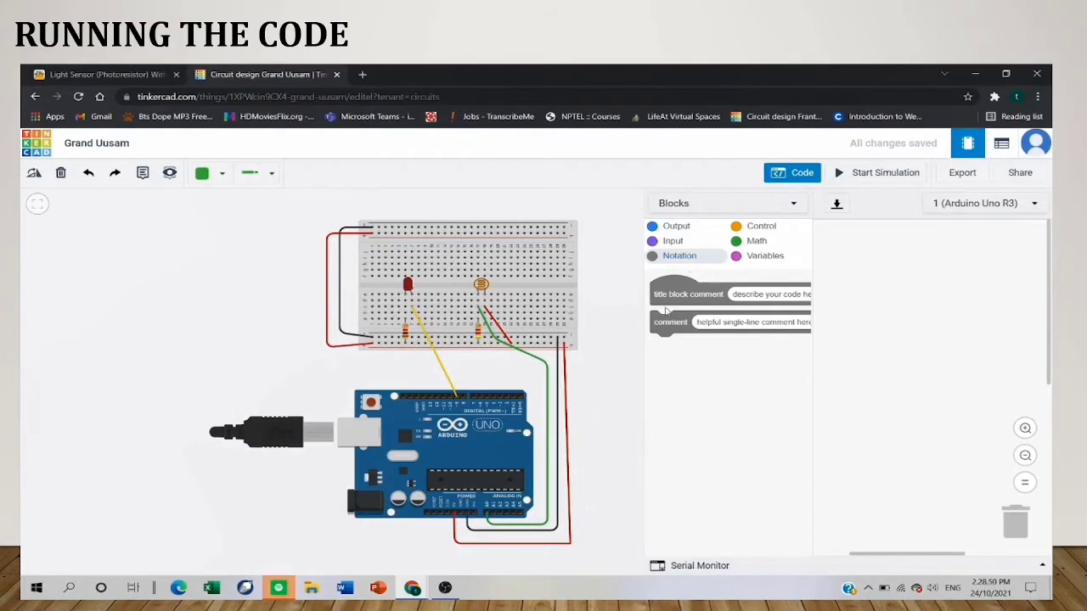
left_click_drag(794, 297, 849, 231)
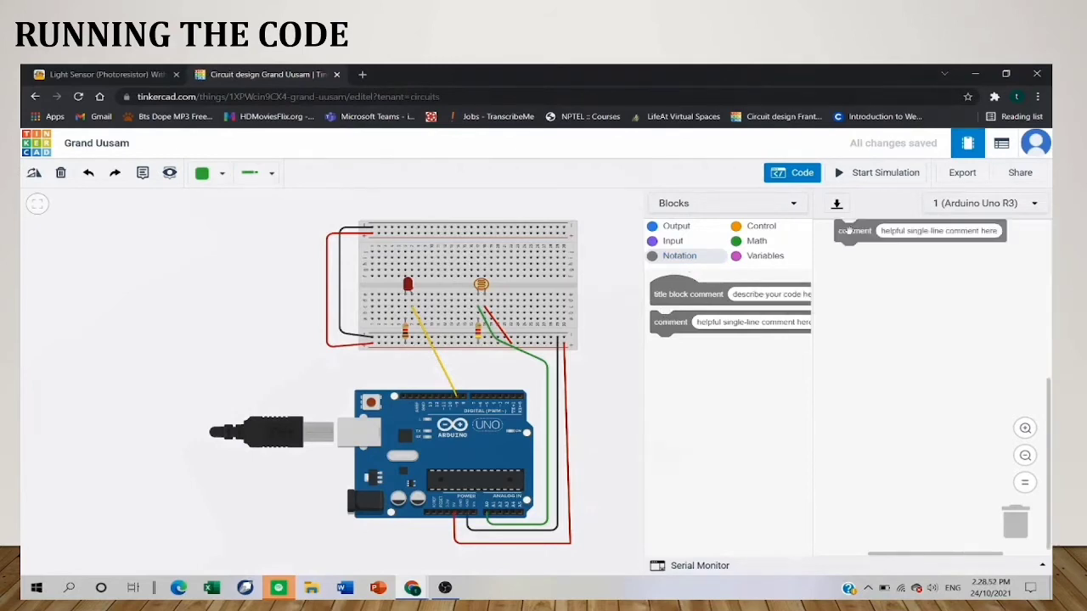
Replace the comment block's placeholder text with "read the value from the sensor".
left_click(917, 231)
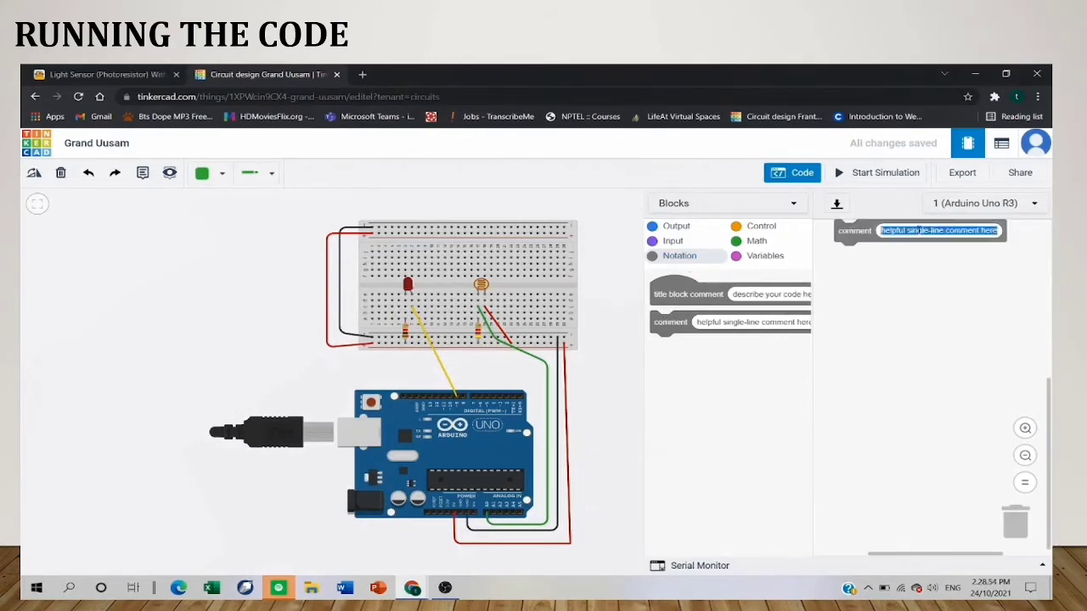
left_click(918, 230)
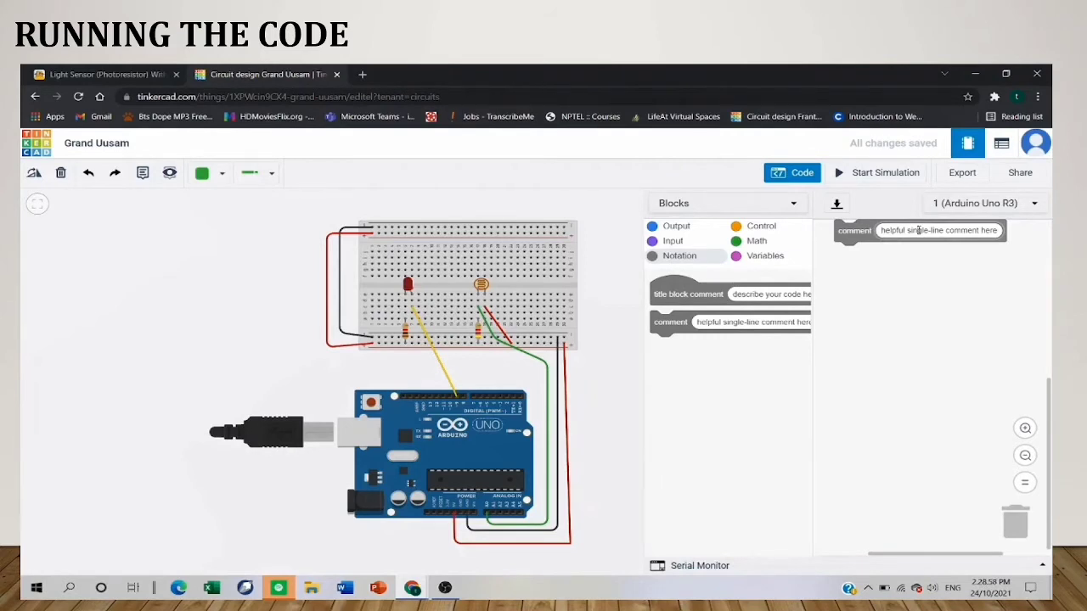
key("BackSpace")
key("BackSpace")
key("BackSpace")
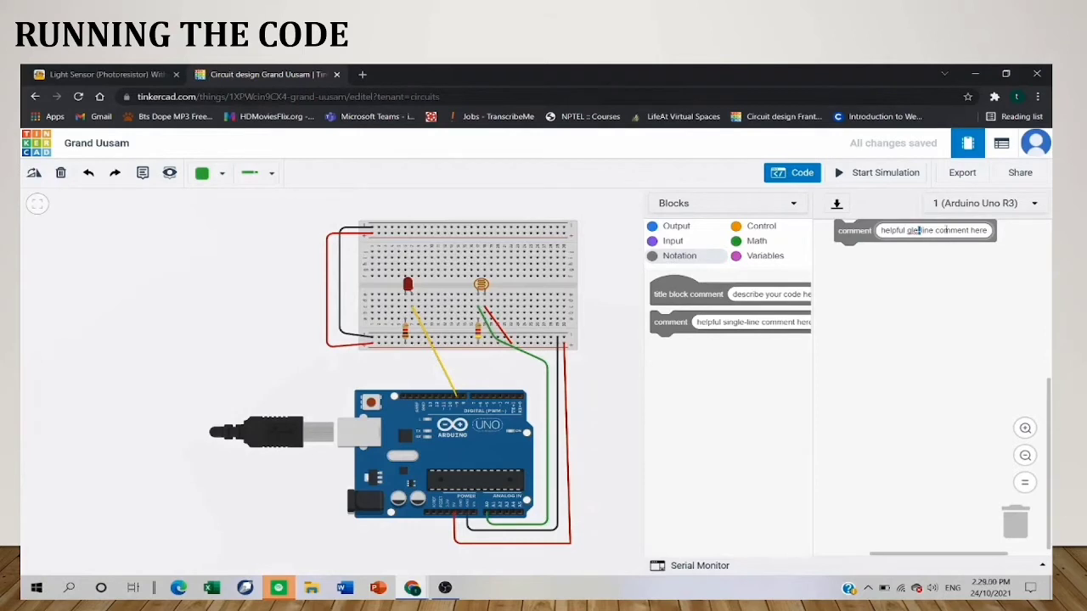
left_click_drag(986, 230, 880, 231)
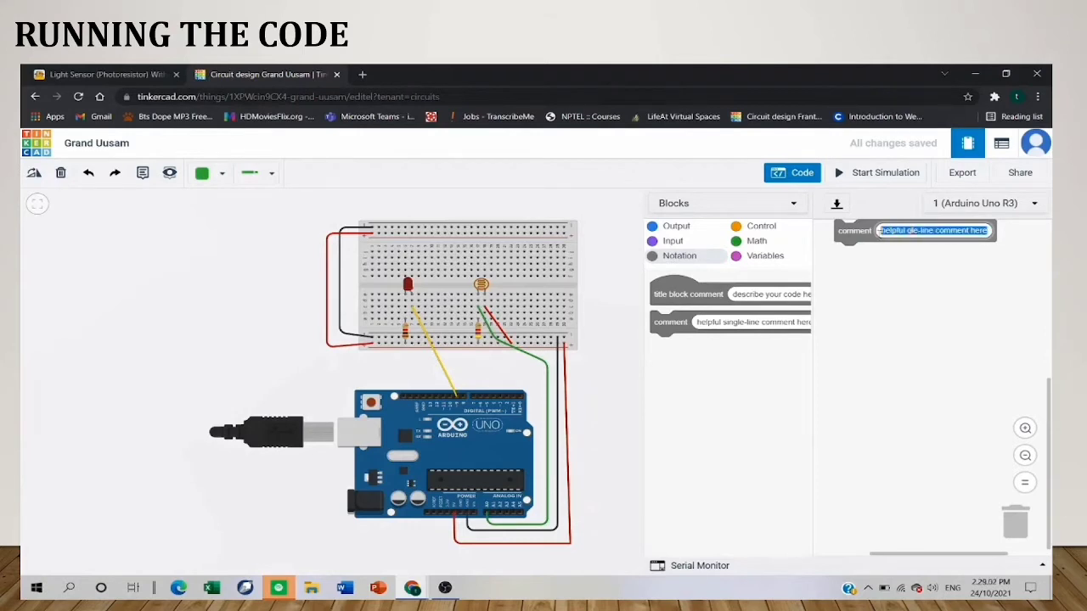
key("BackSpace")
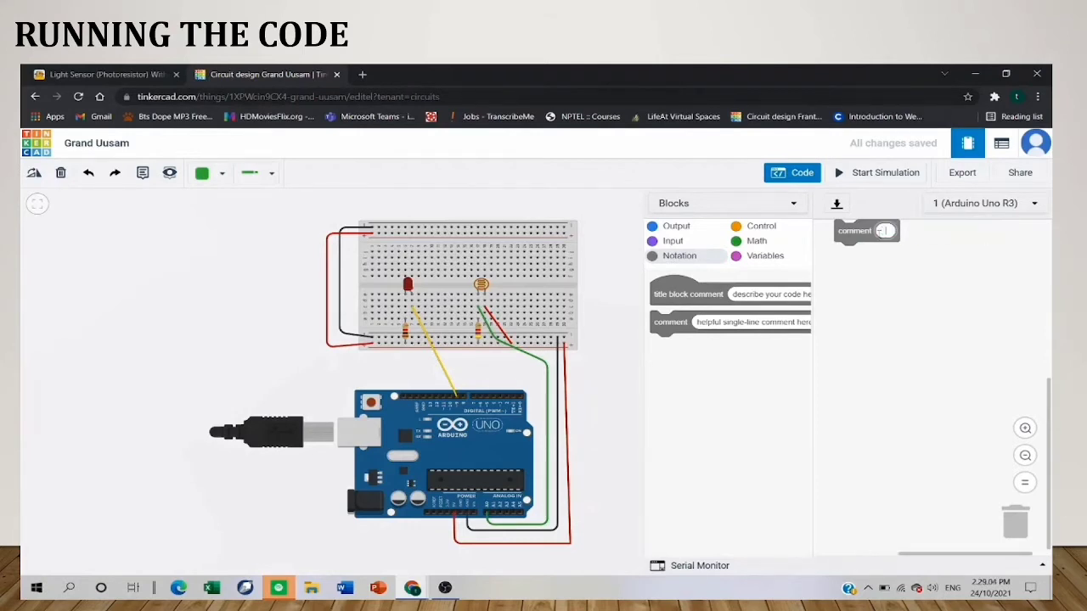
type("read the valu")
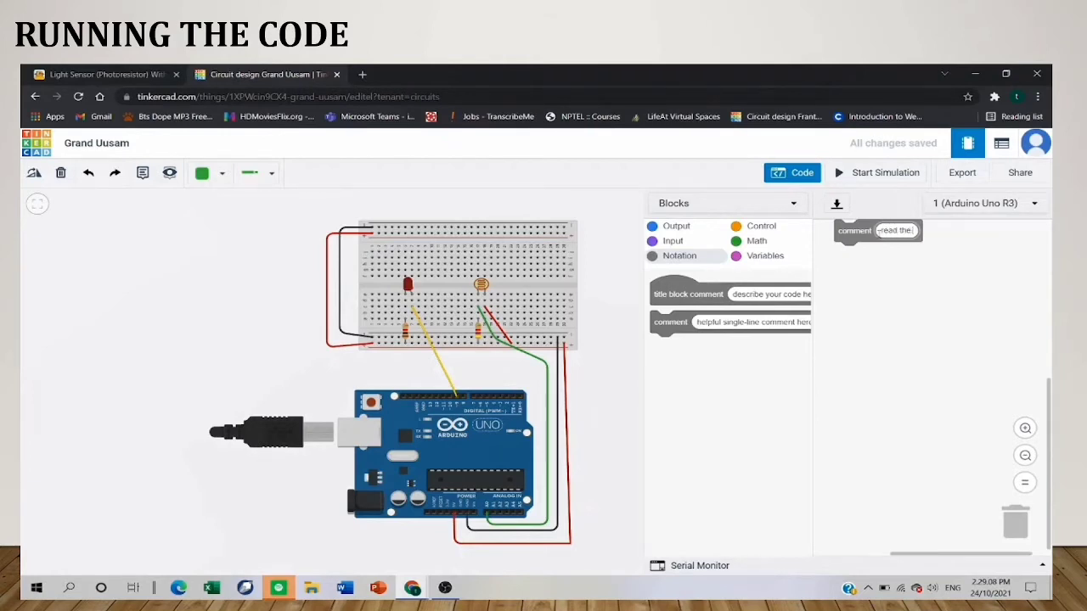
type("e ")
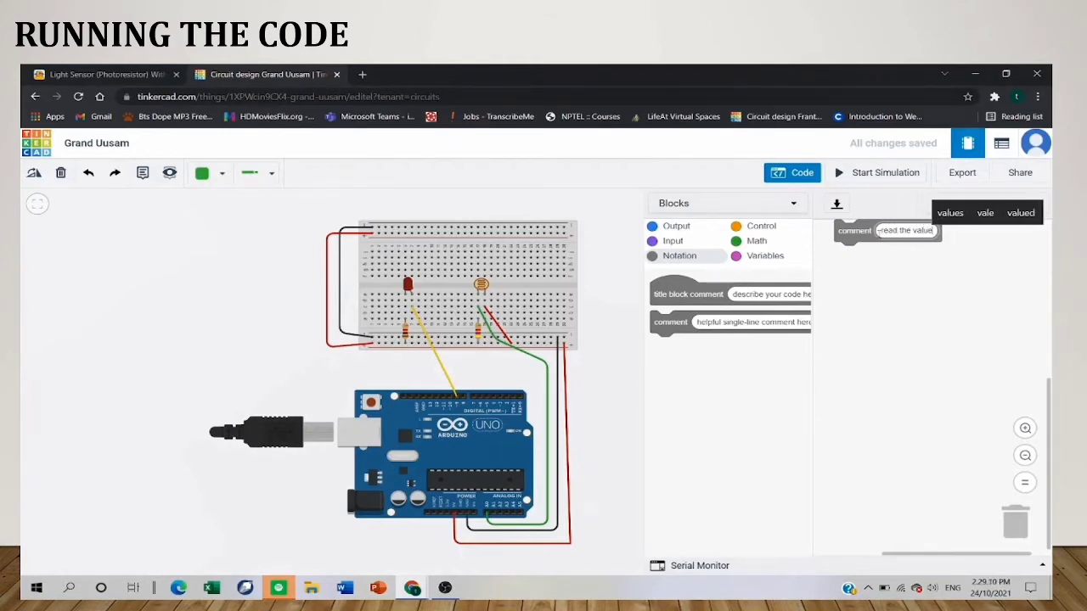
type("from")
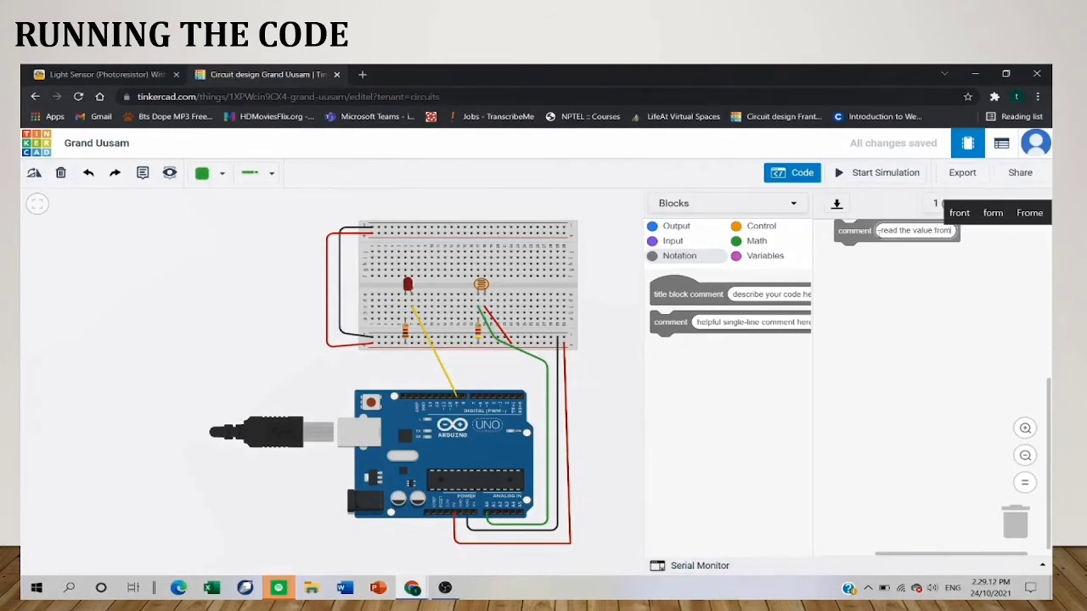
type(" th")
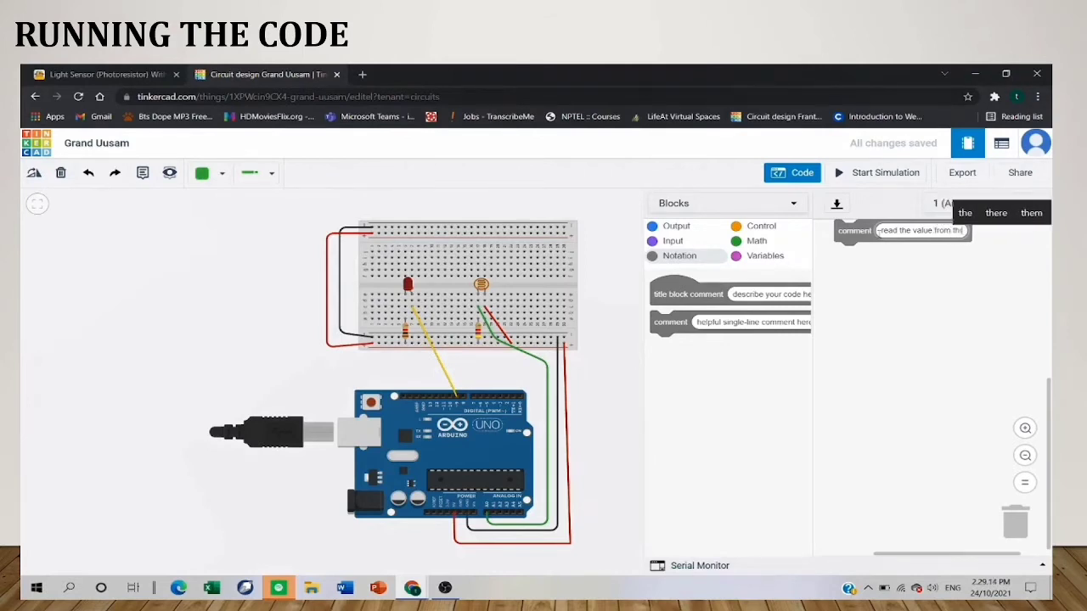
type("e sen")
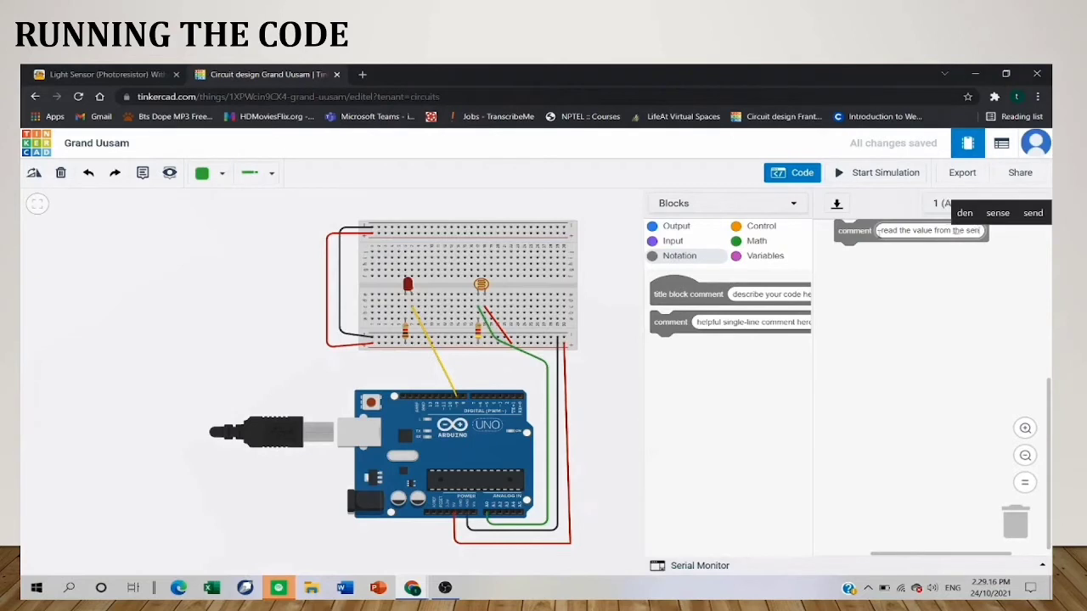
type("sor")
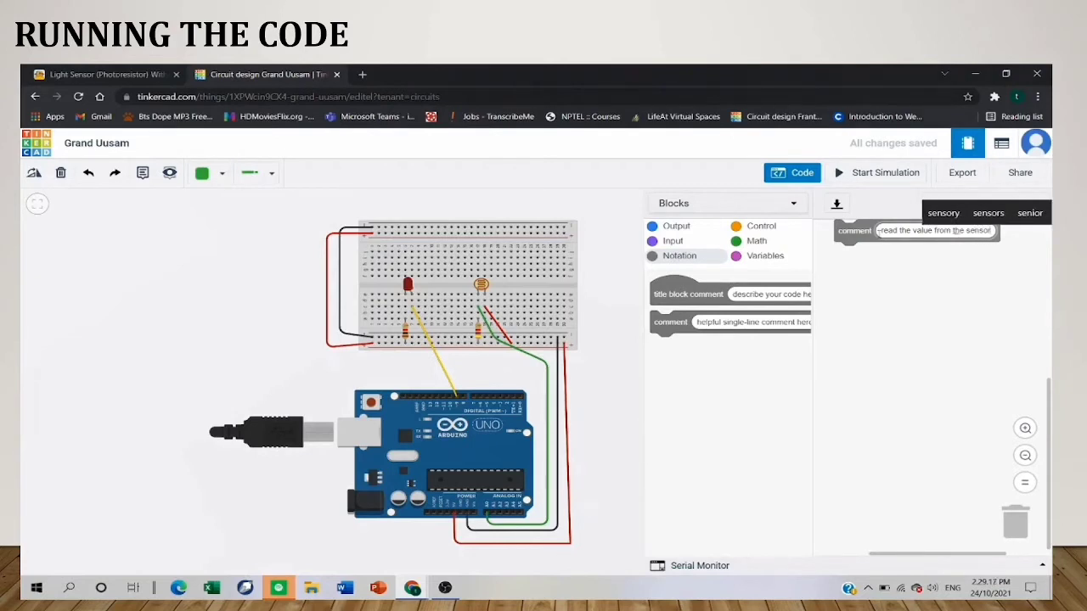
left_click(879, 265)
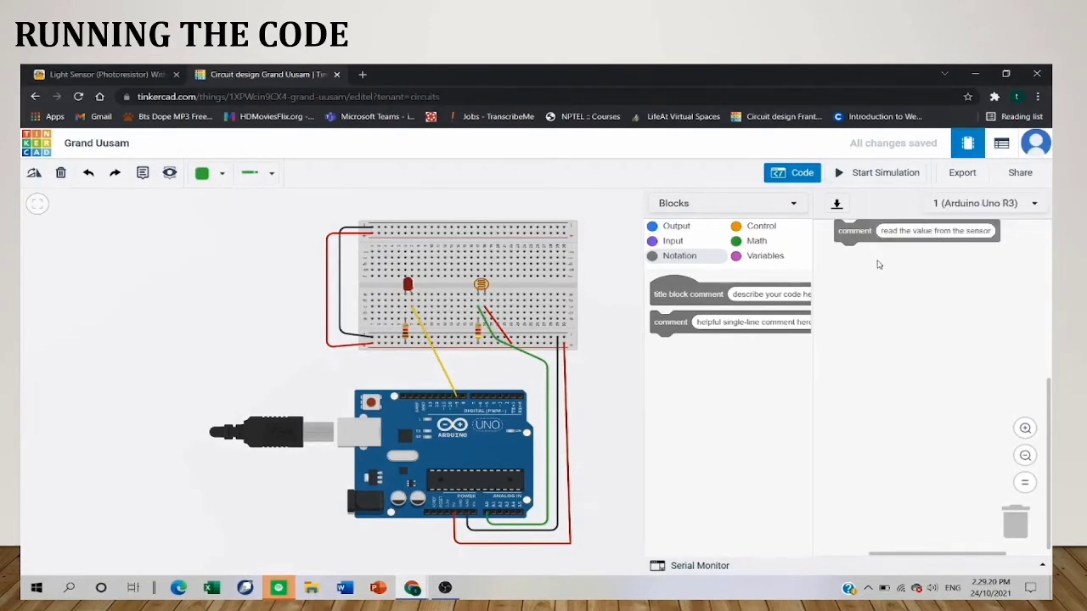
Add a block below the comment that sets sensorValue to the reading of analog pin A0.
left_click(769, 258)
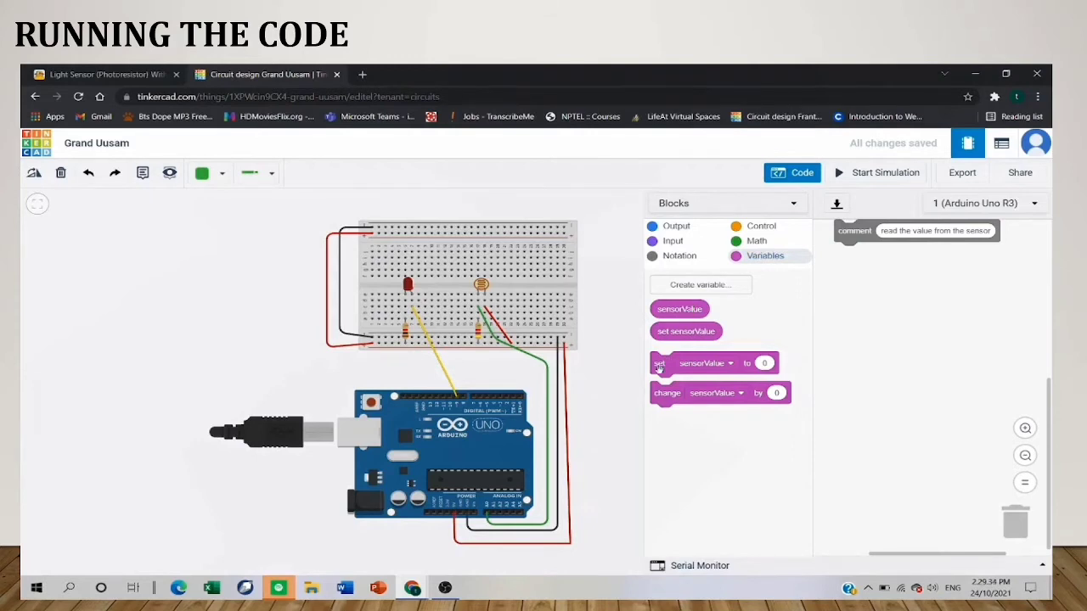
left_click_drag(660, 369, 867, 263)
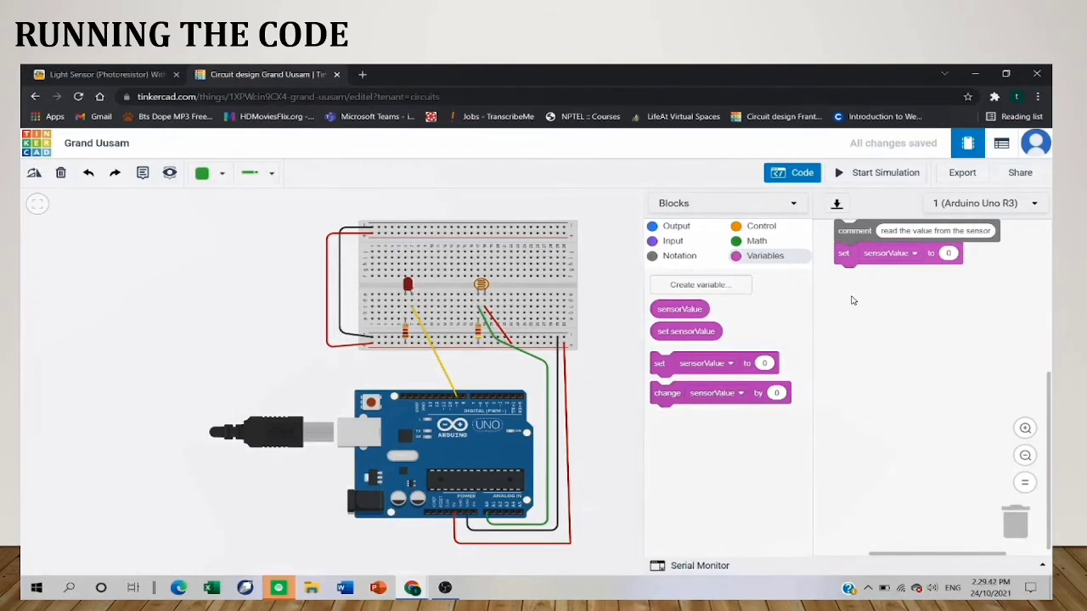
left_click(683, 242)
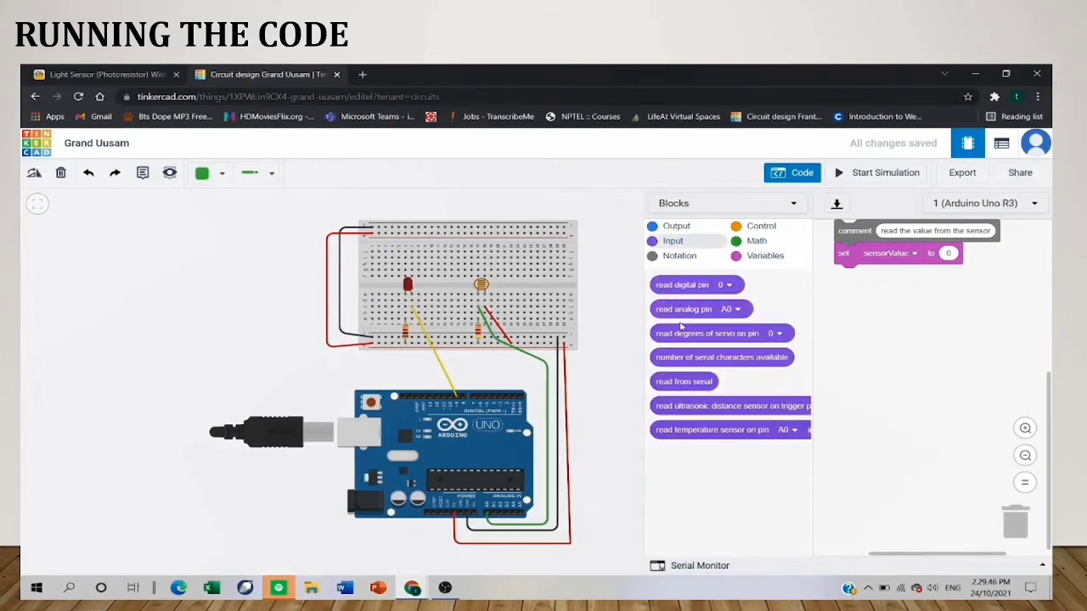
left_click_drag(679, 311, 970, 255)
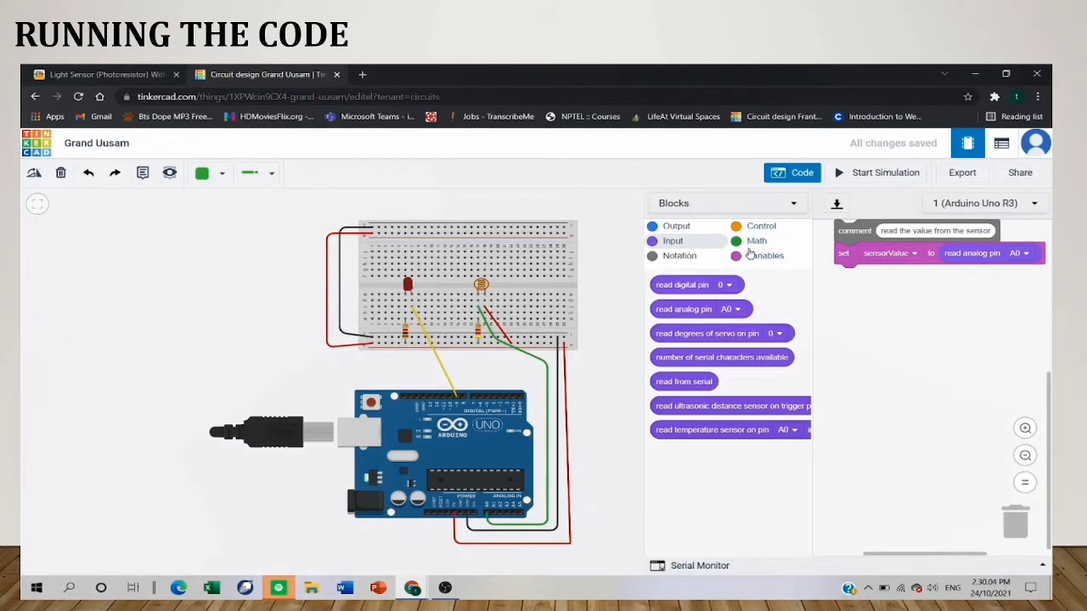
Add a print to serial monitor block under the set block and make it print sensorValue with a newline.
left_click(672, 229)
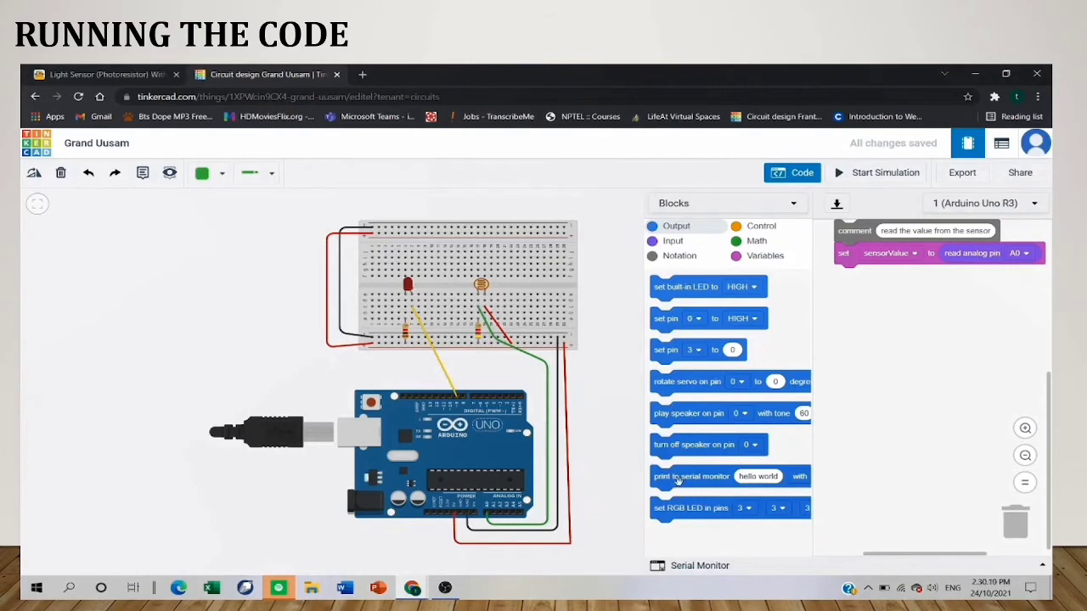
left_click_drag(679, 480, 851, 289)
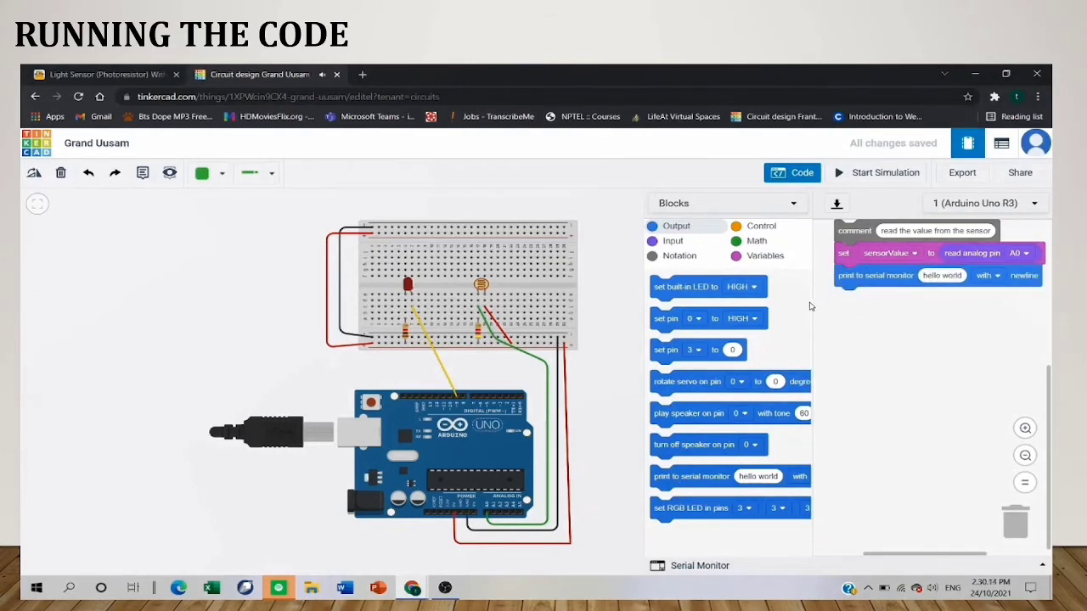
left_click(754, 257)
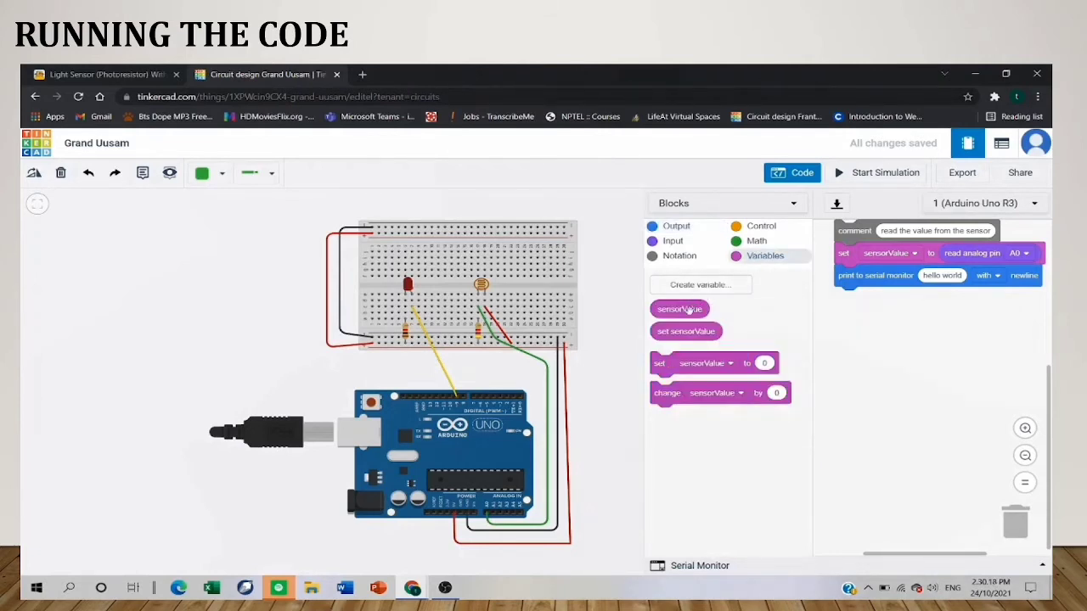
left_click_drag(690, 309, 952, 277)
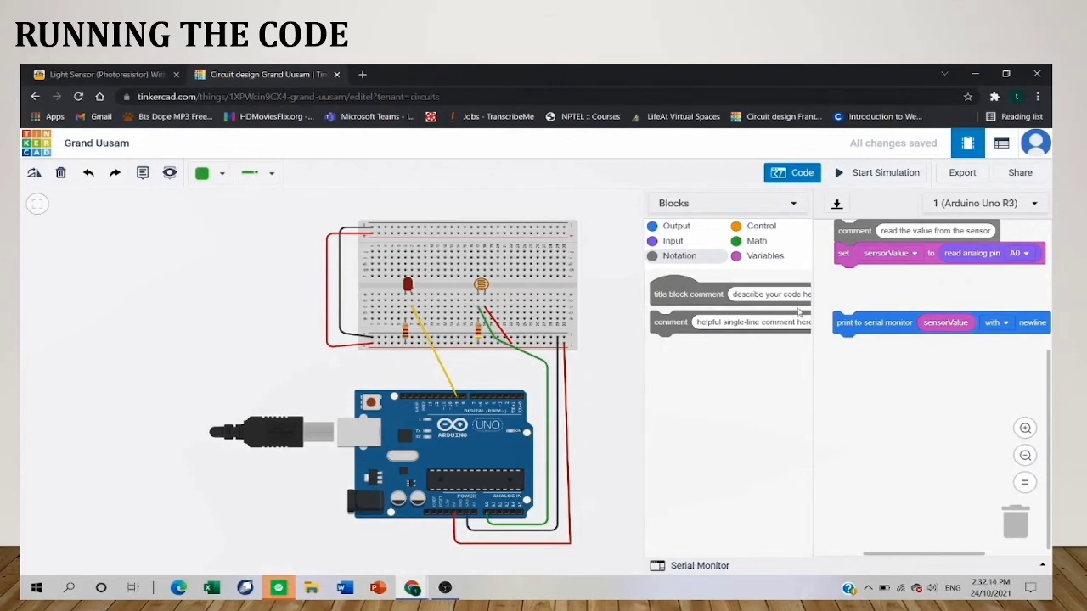
Insert the comment "print the sensor reading so you know its range" below the set block and attach the serial print block beneath it.
left_click_drag(667, 325, 852, 278)
left_click(906, 275)
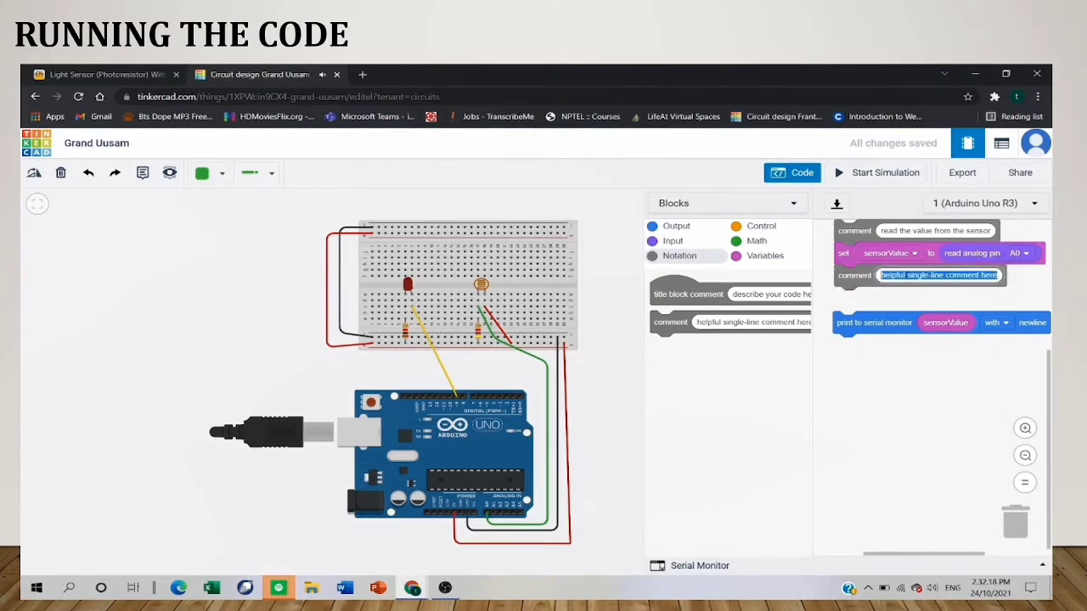
key("BackSpace")
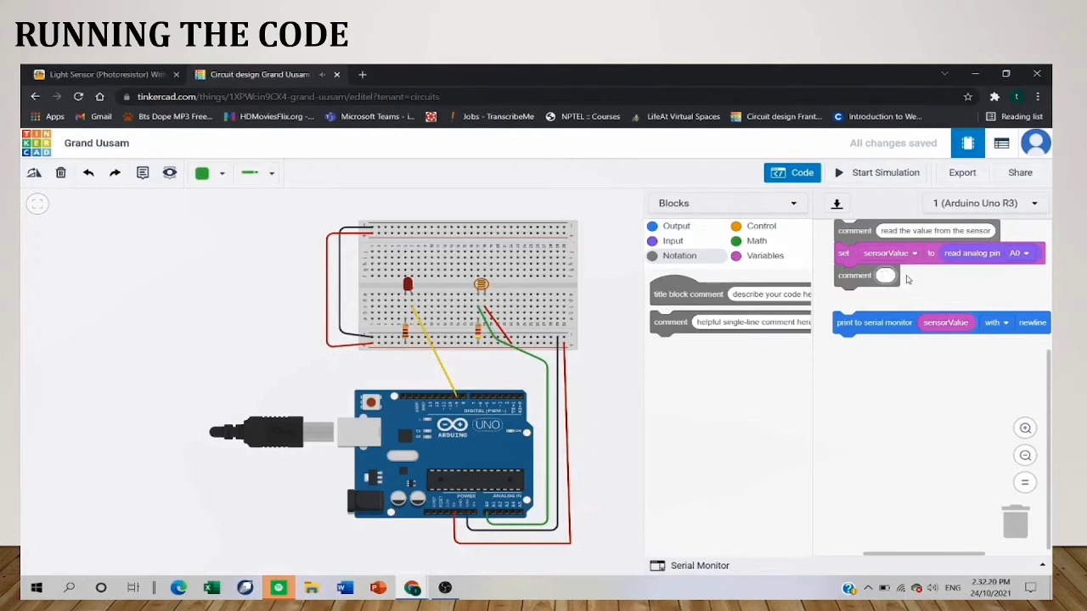
type("pri")
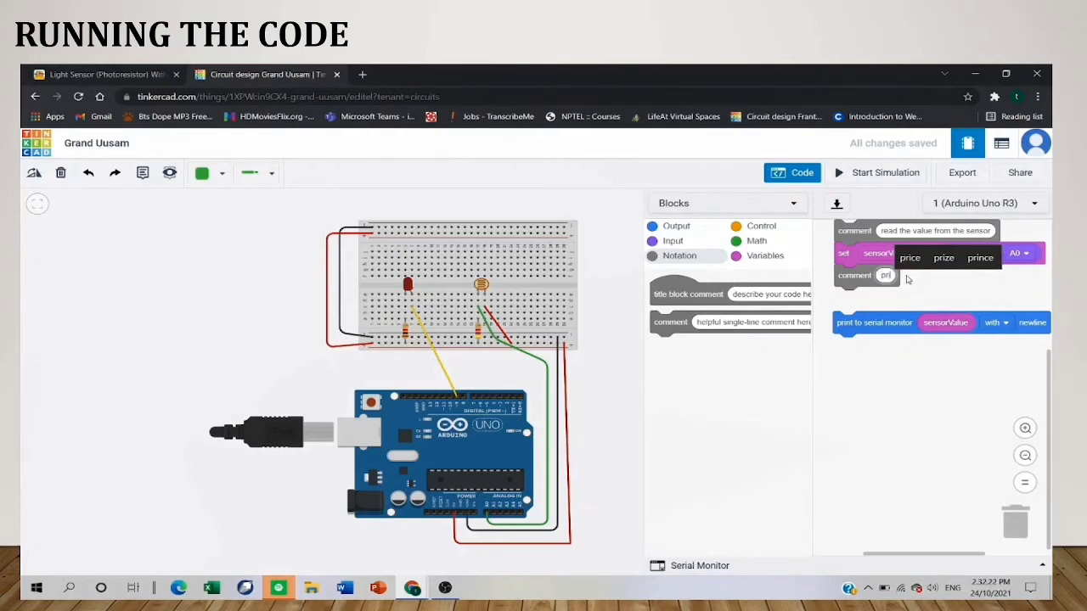
type("nt the s")
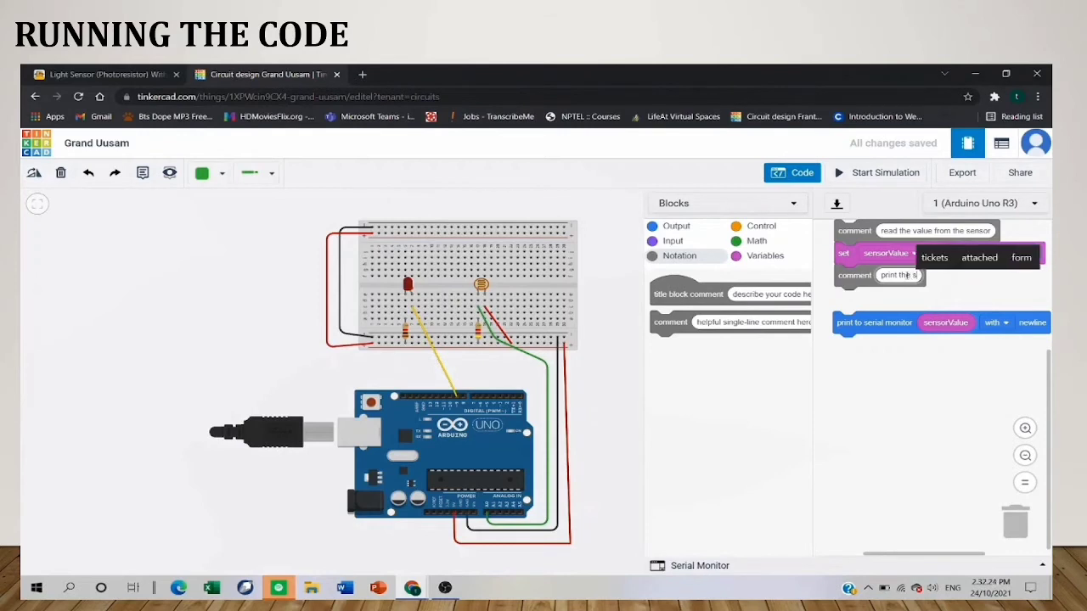
type("ensor")
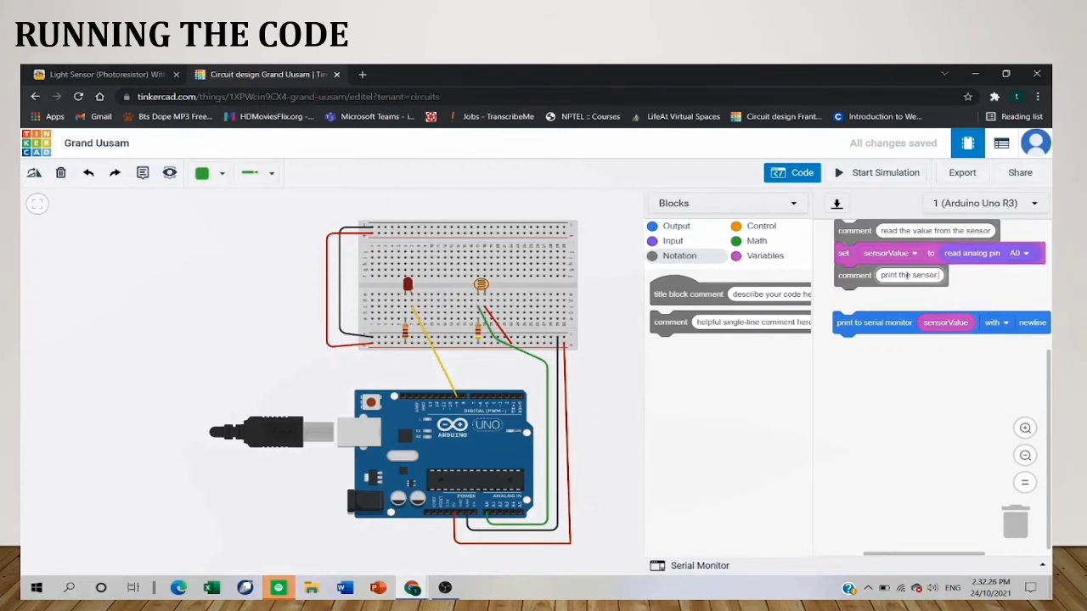
type(" reading")
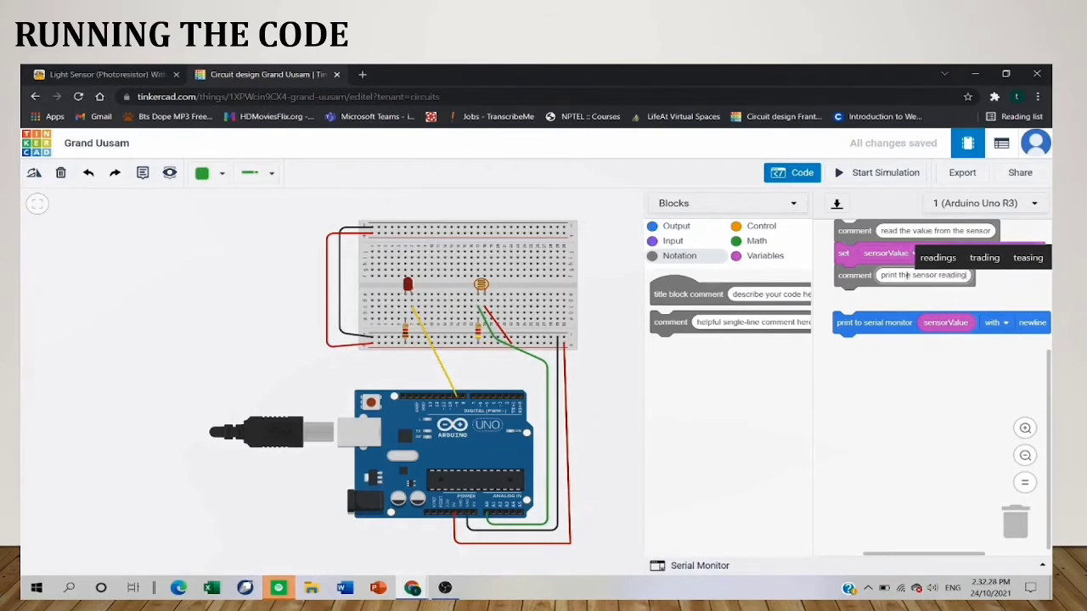
type(" s")
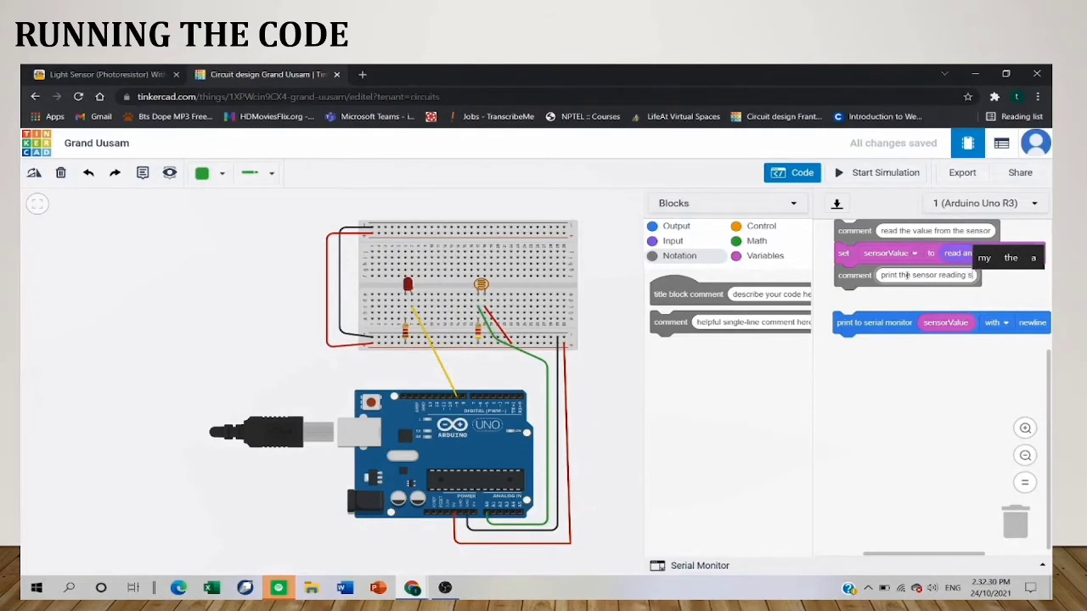
type("o you")
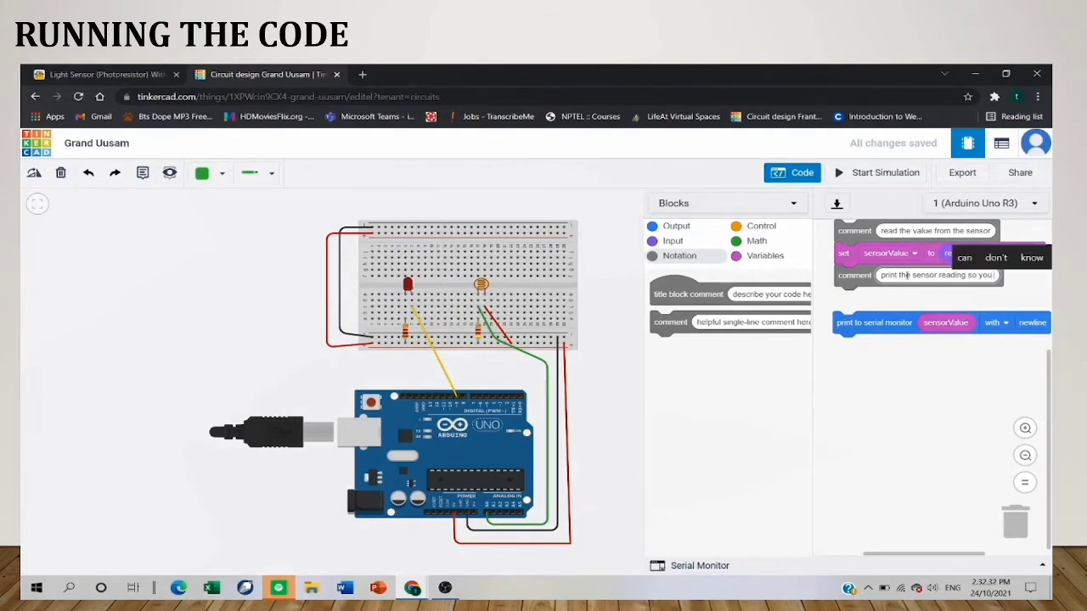
type(" know")
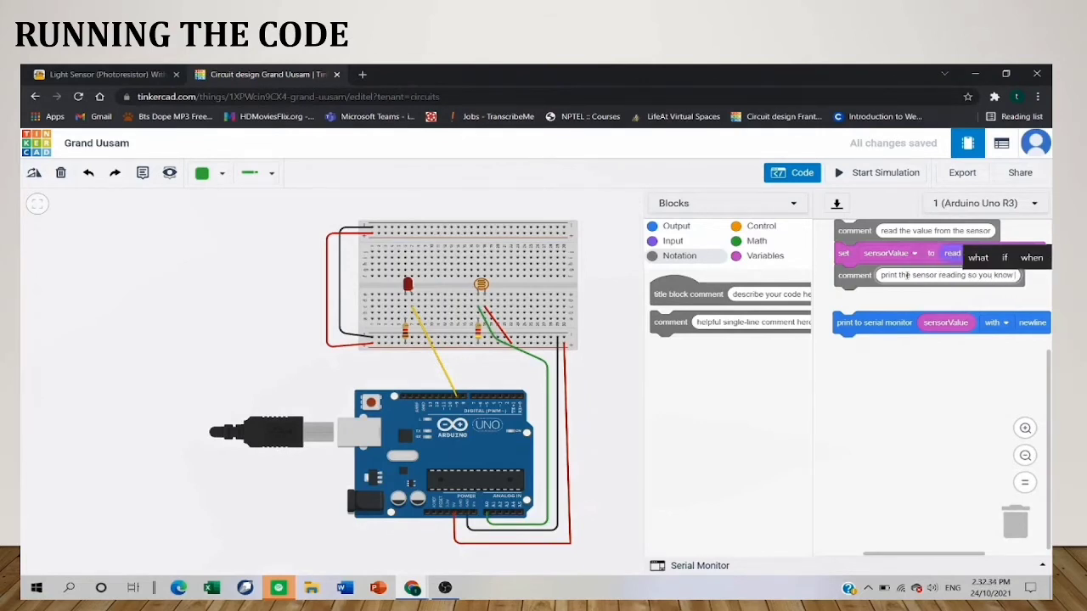
type(" its range")
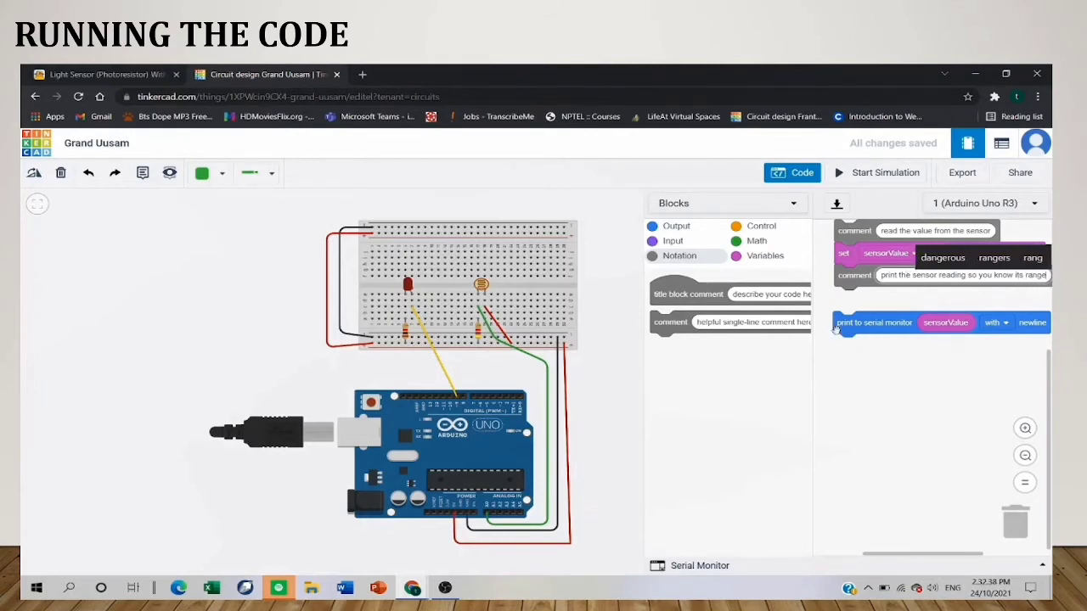
left_click_drag(837, 331, 838, 312)
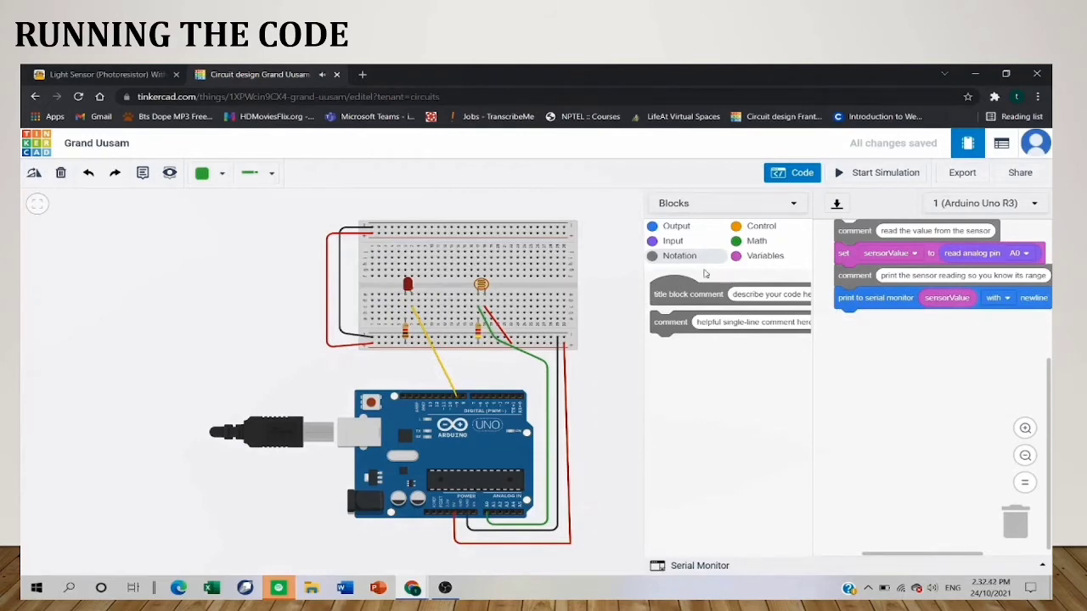
Add a comment block below the serial print block reading "map the sensor reading to a range for the LED".
left_click_drag(676, 325, 891, 322)
left_click(891, 323)
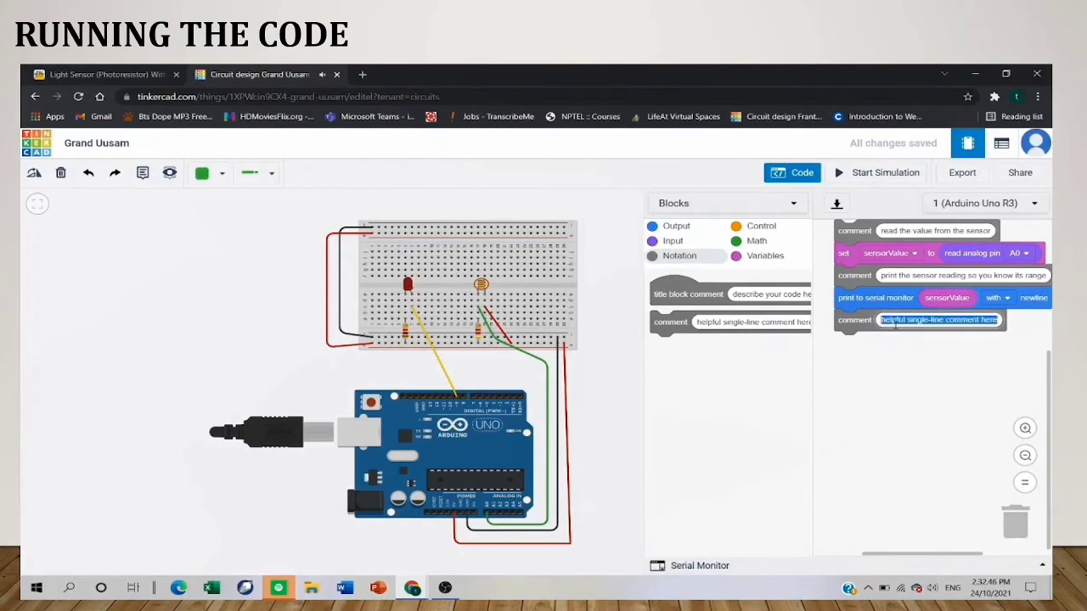
key("BackSpace")
type("ma")
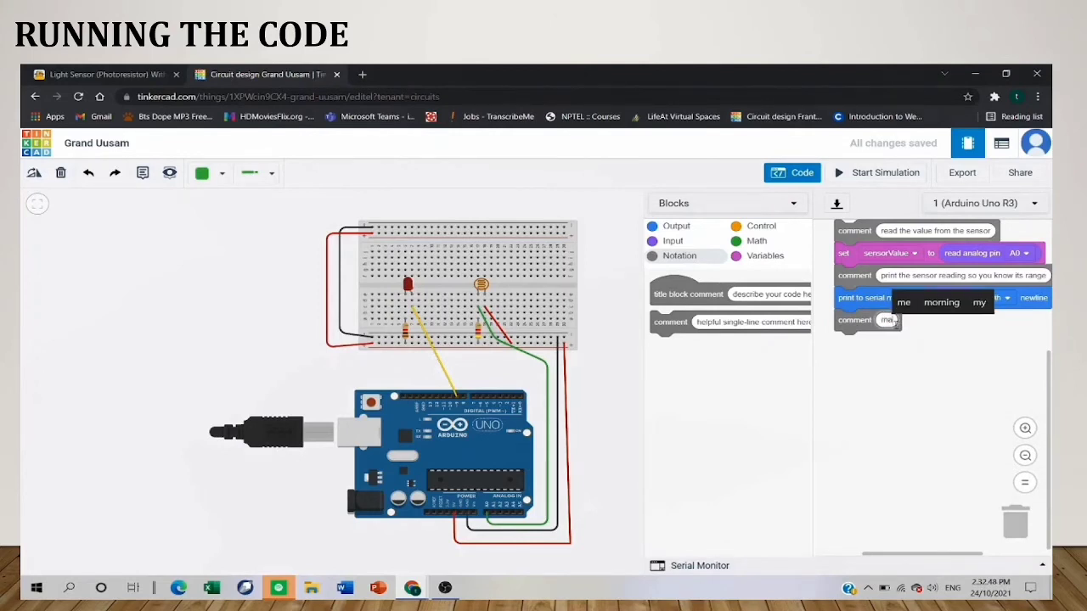
type("p the senso")
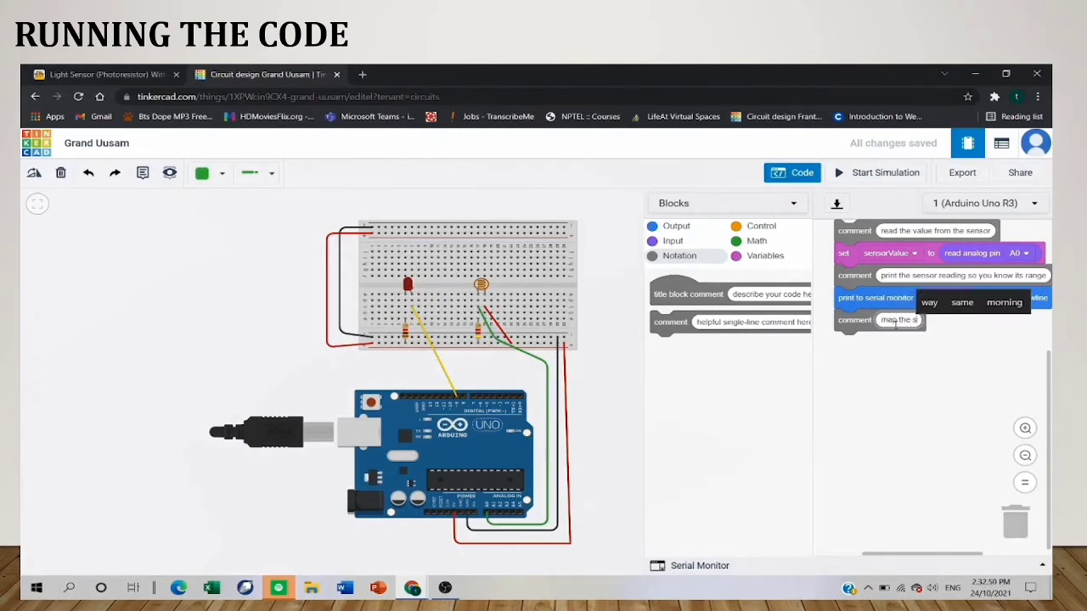
type("r ")
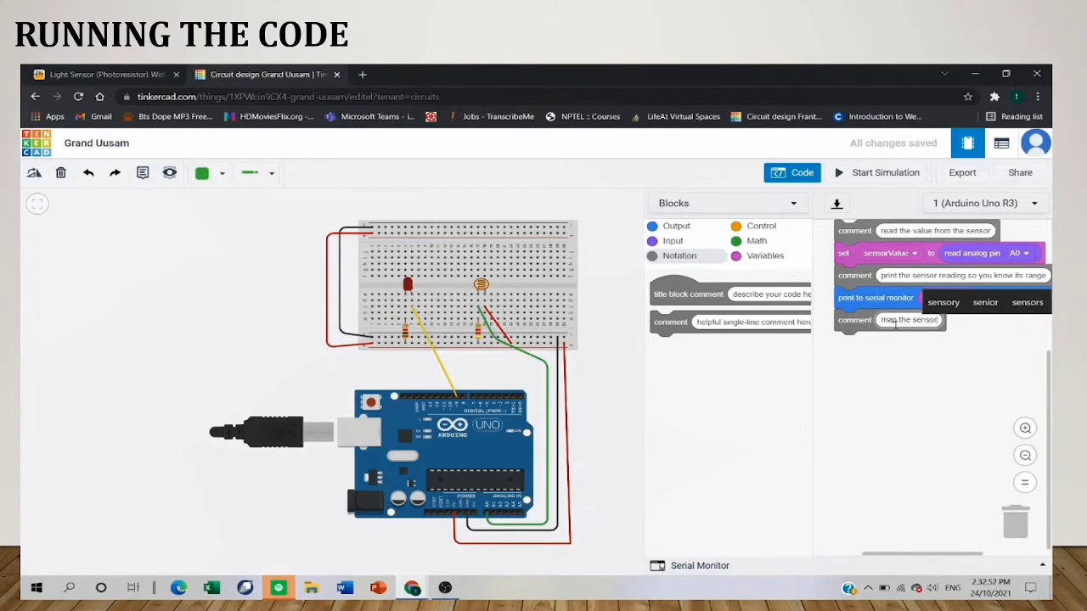
type("read")
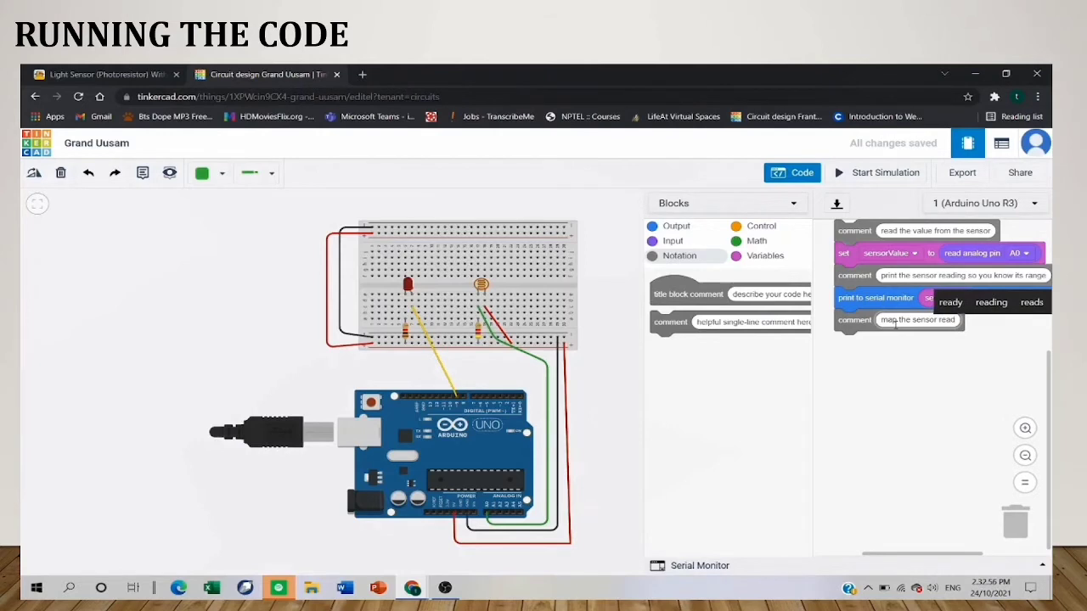
type("ing")
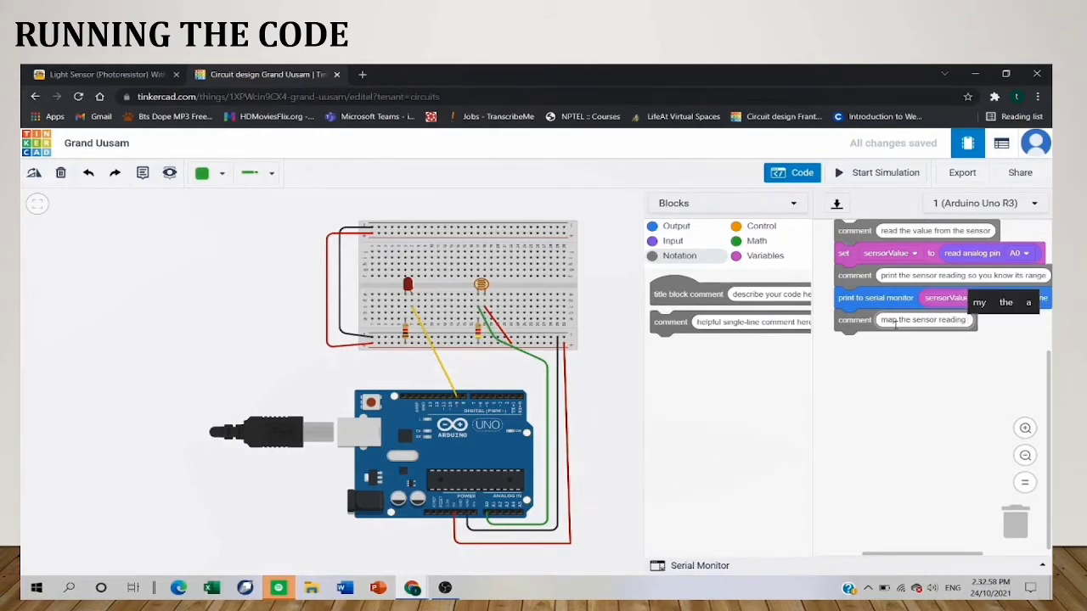
type(" to a")
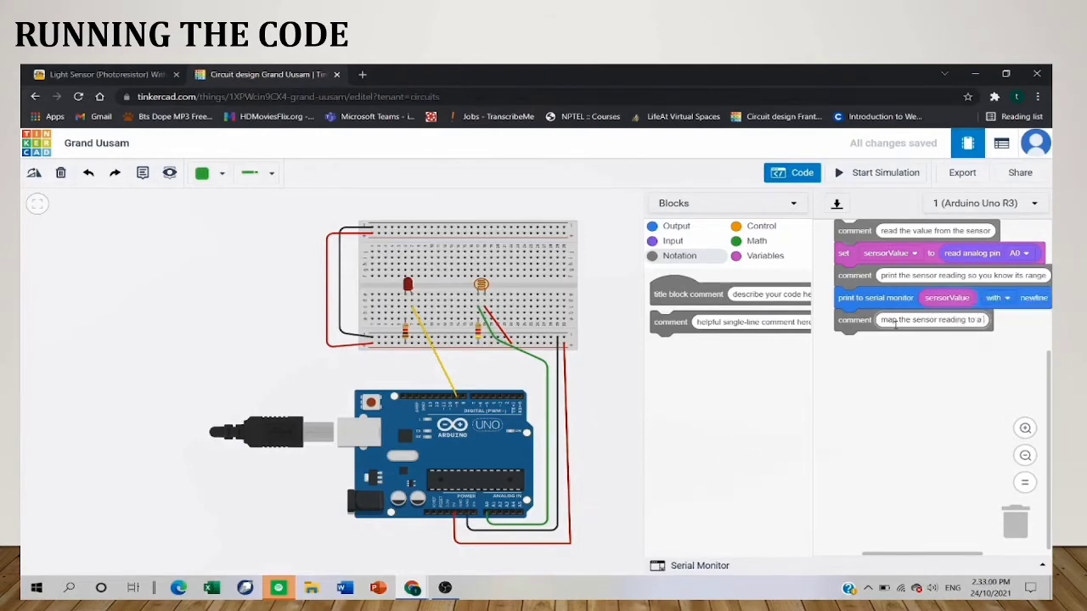
type(" rang")
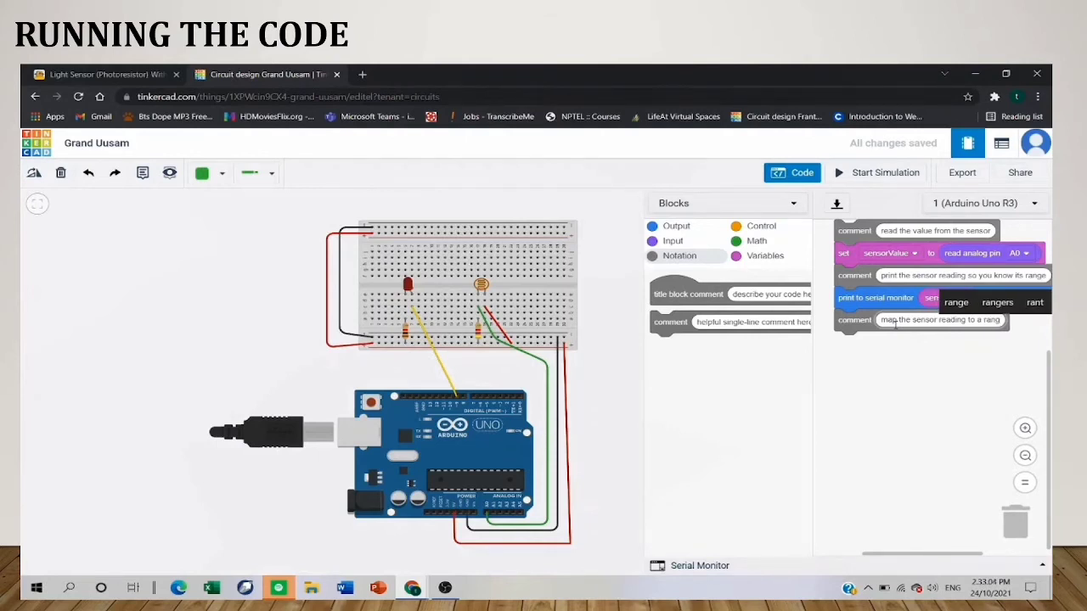
type("e fo")
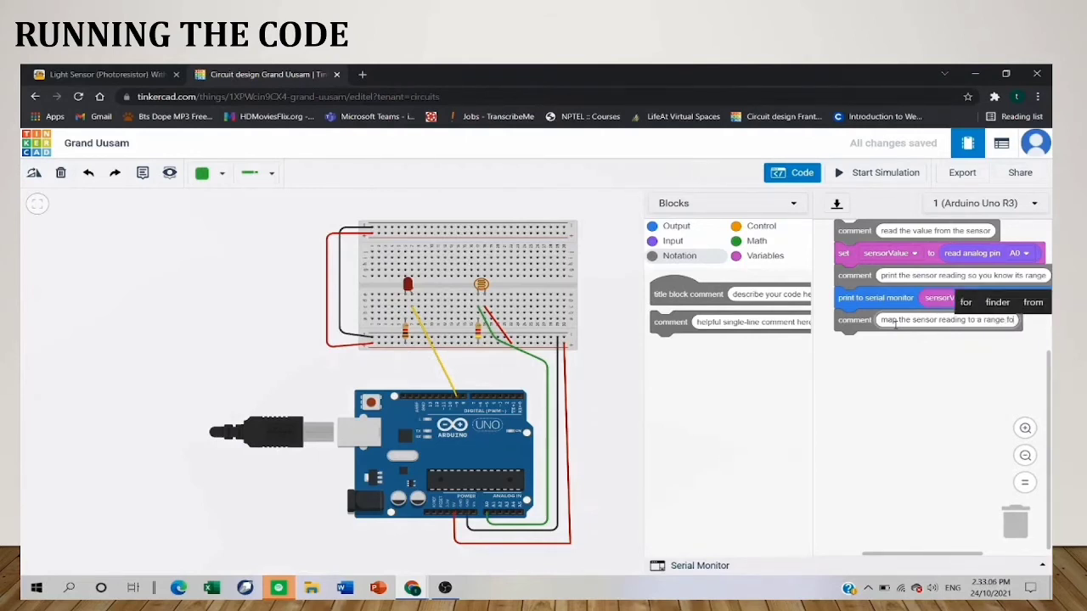
type("r the")
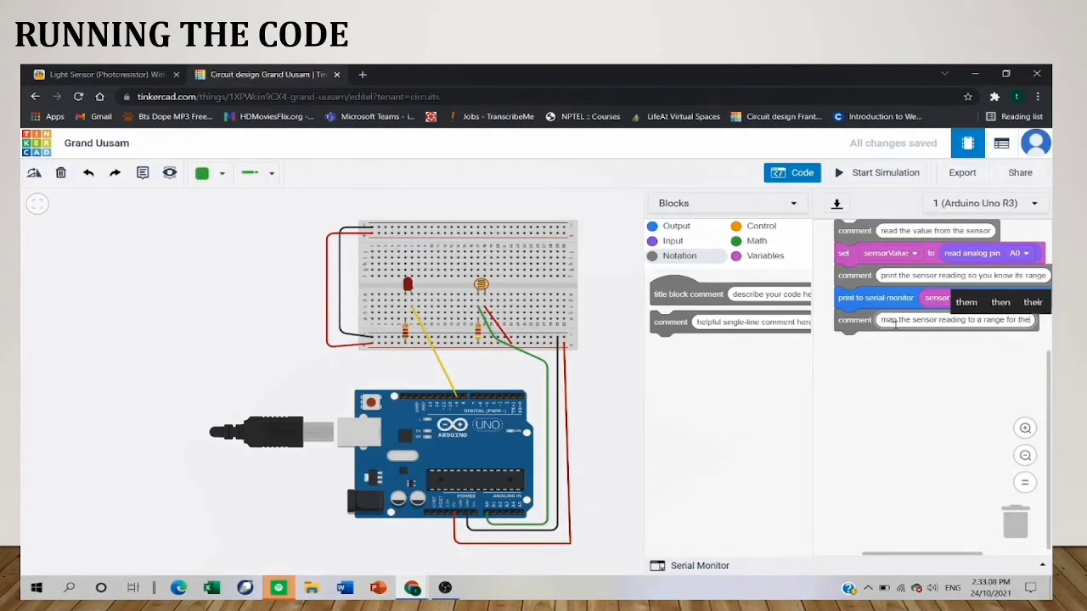
type(" LED")
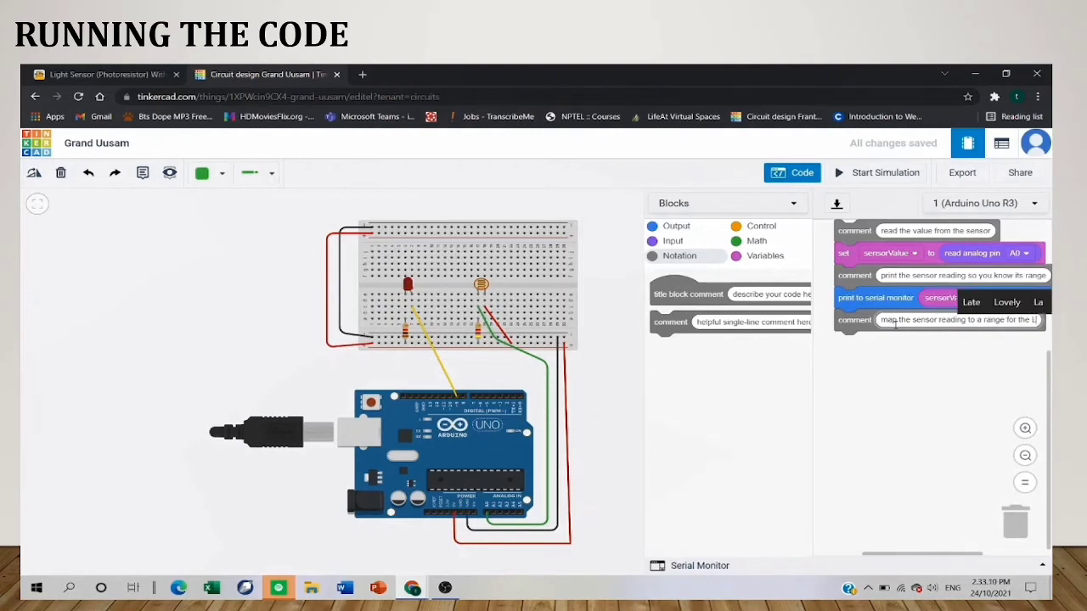
left_click(855, 361)
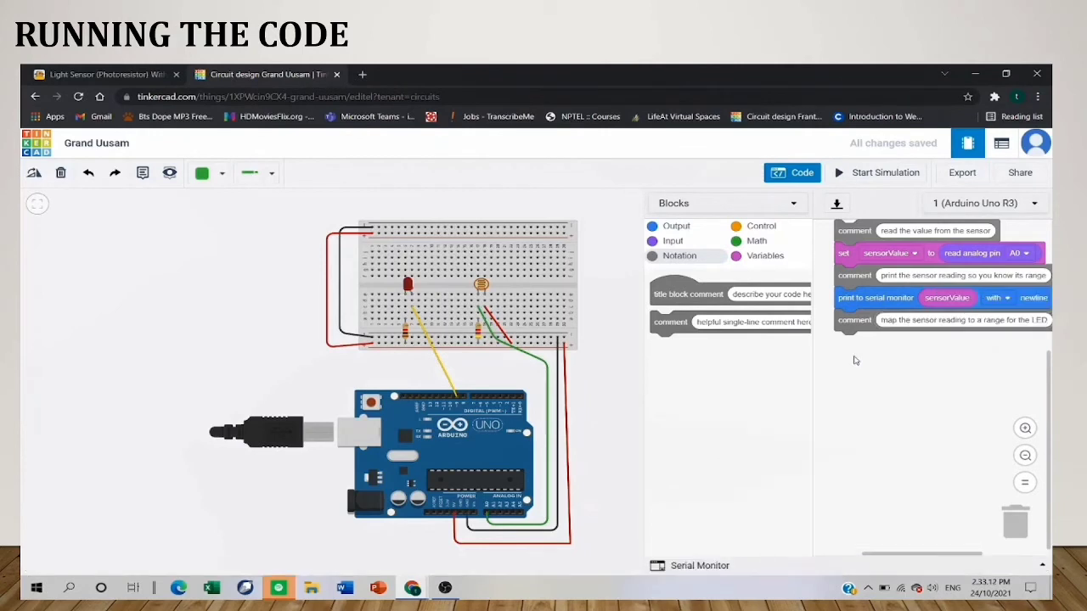
Add an analog set pin block below the comment and set its value to a map block with range 0 to 255.
left_click(694, 232)
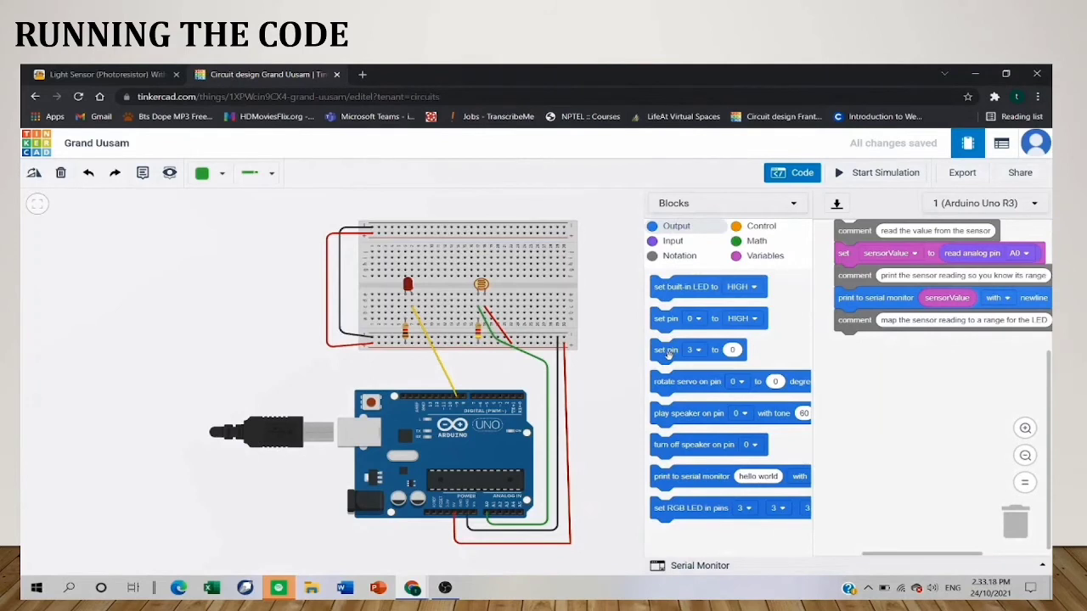
left_click_drag(668, 356, 858, 358)
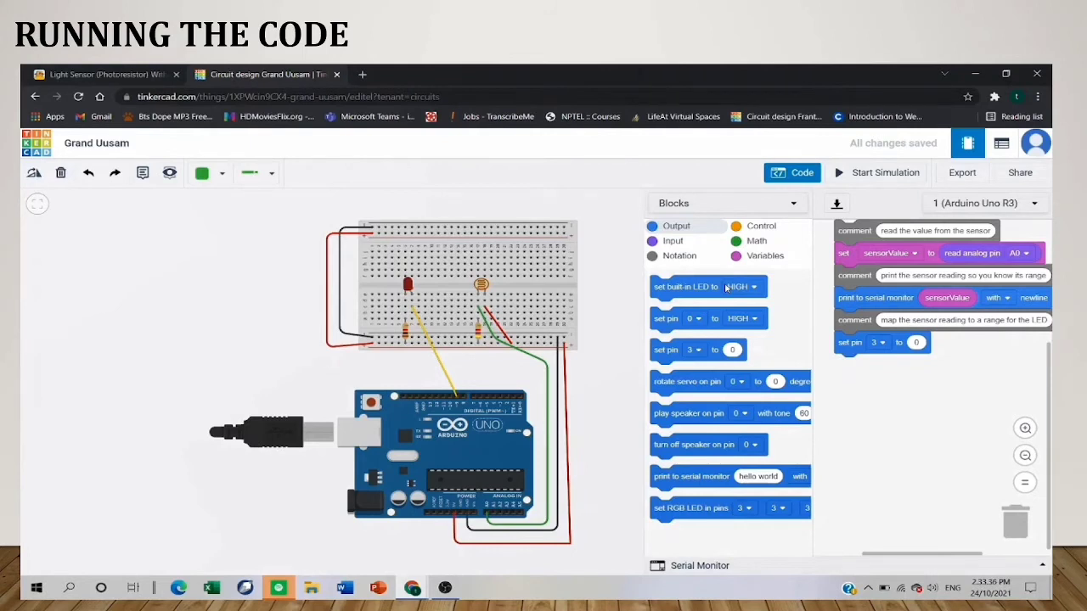
left_click(764, 245)
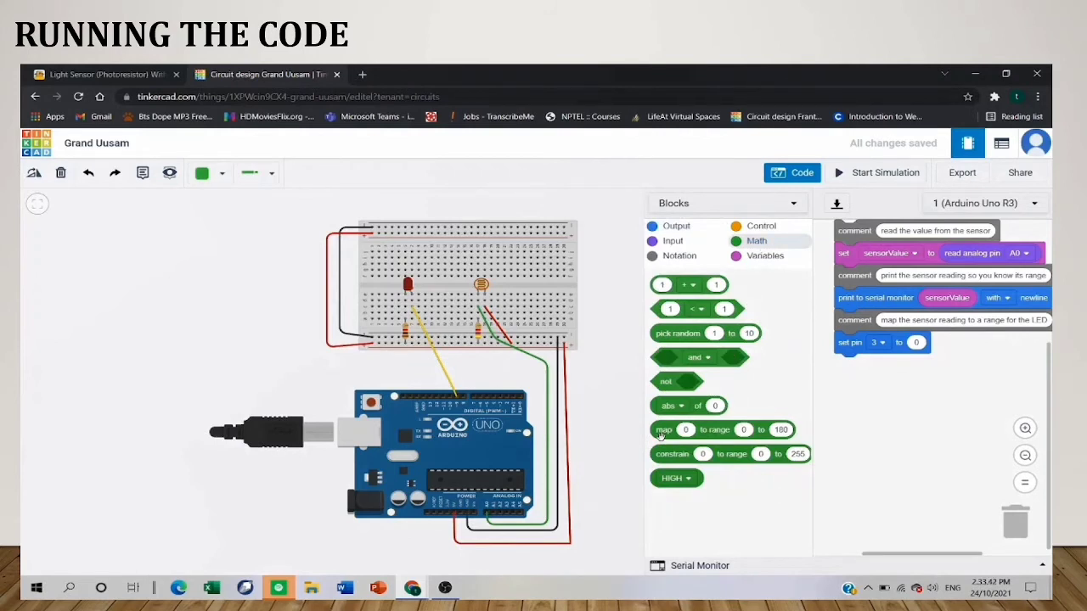
left_click_drag(662, 433, 917, 351)
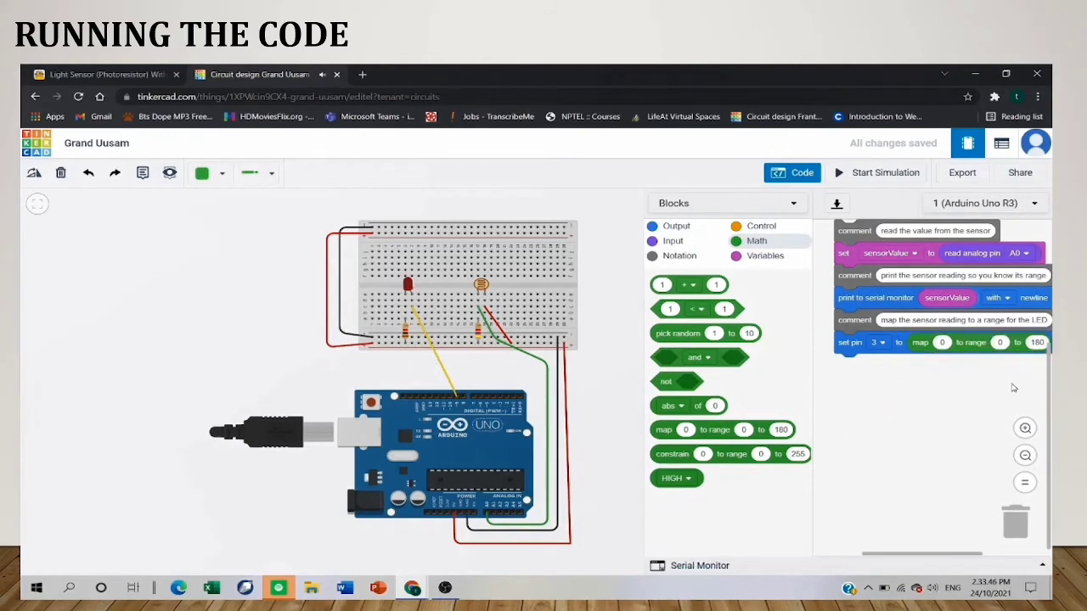
left_click(1038, 343)
key("BackSpace")
type("255")
left_click(959, 392)
Attach a 1-second wait block beneath the set pin block and set the output pin to 9.
left_click(749, 226)
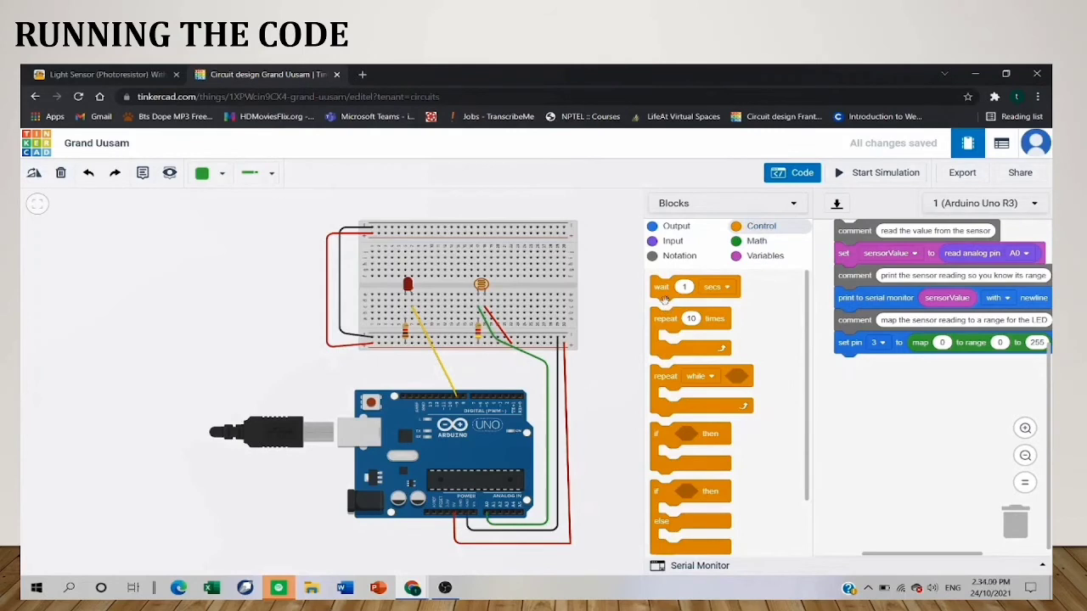
left_click_drag(663, 294, 853, 382)
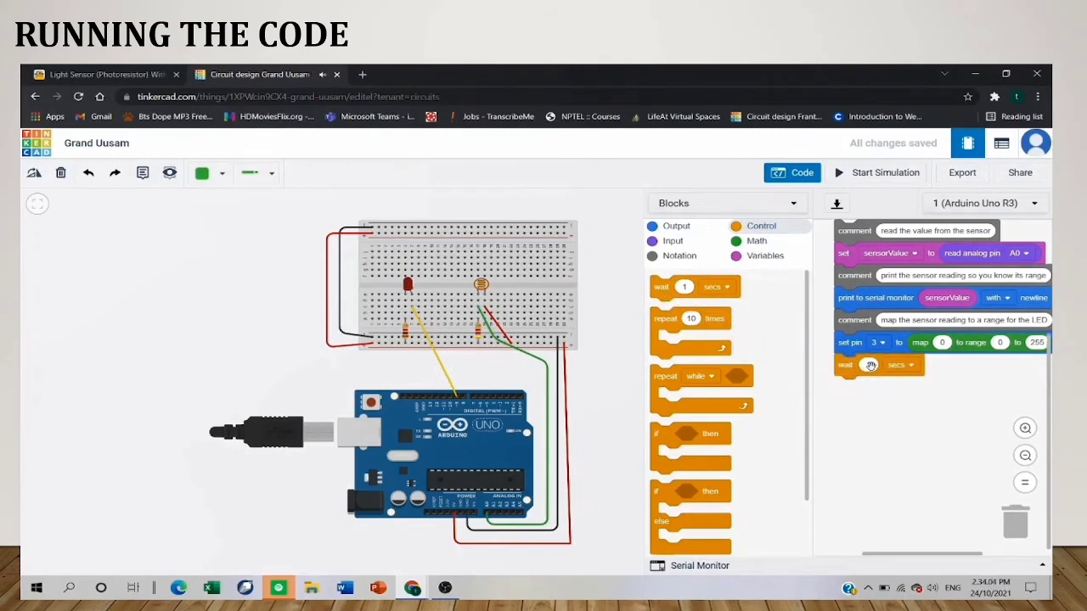
key("BackSpace")
left_click(883, 344)
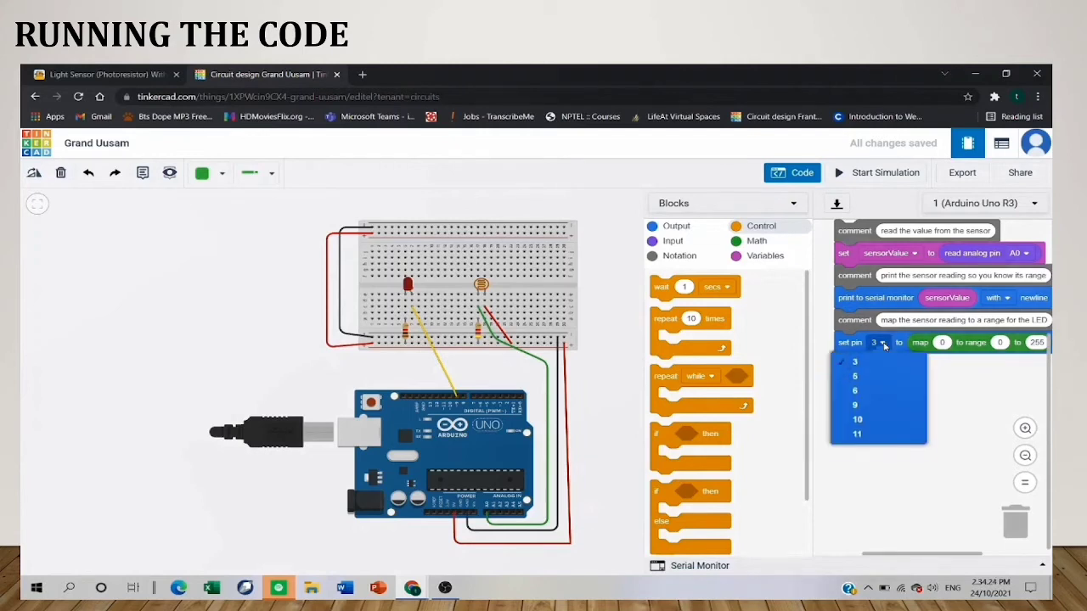
left_click(862, 416)
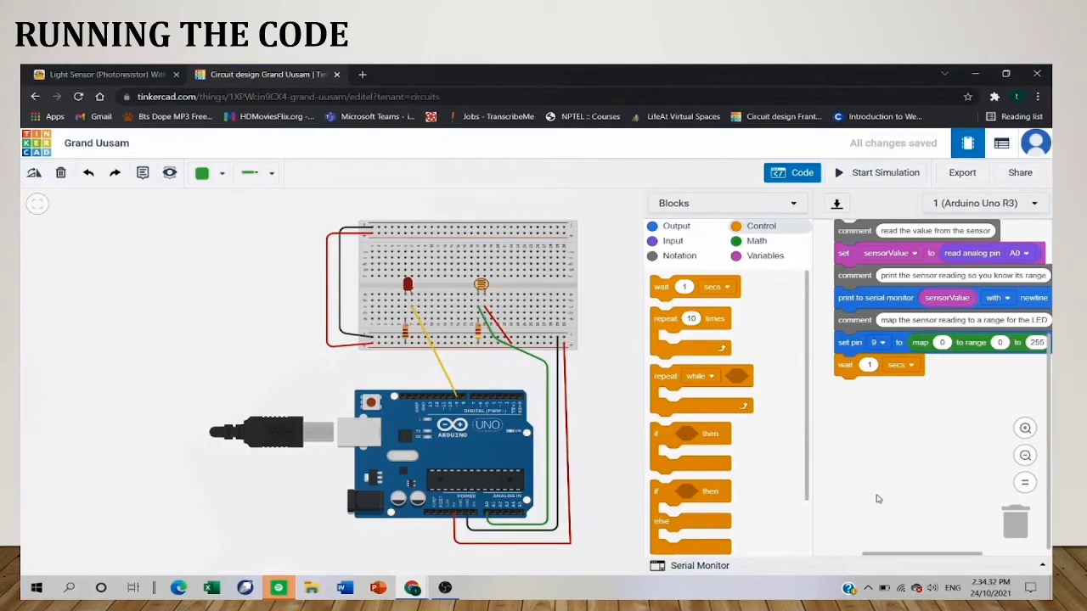
Start the simulation, show the serial monitor and clear its output.
left_click(868, 174)
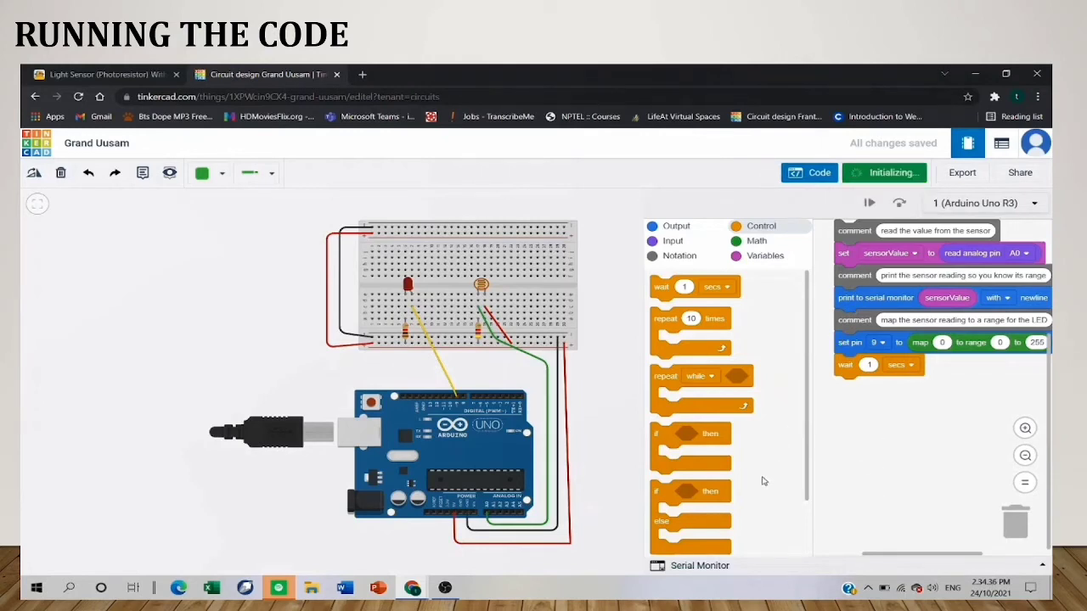
left_click(720, 565)
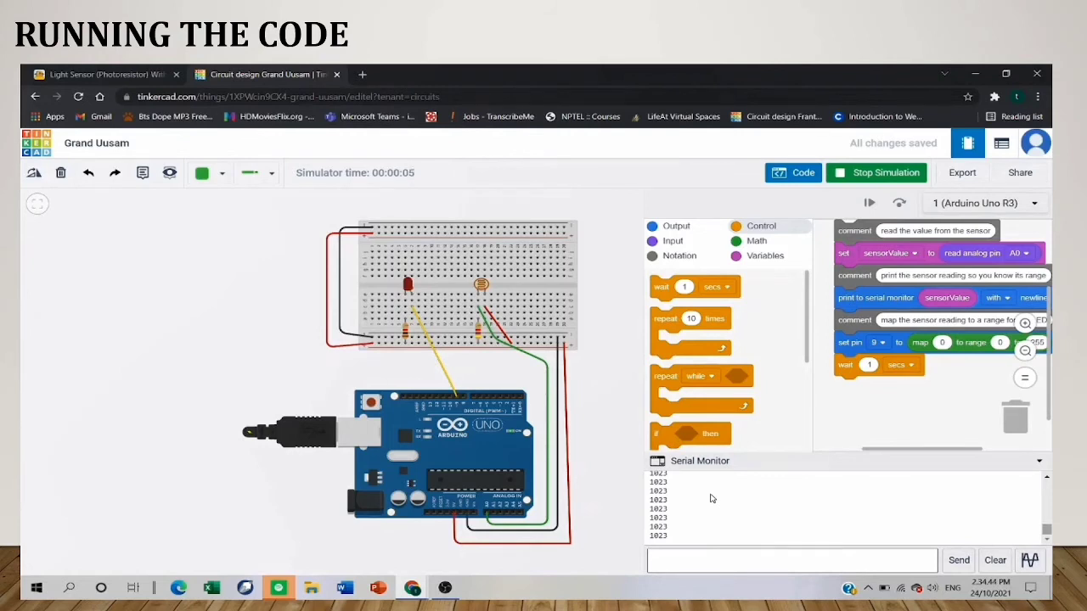
left_click(985, 559)
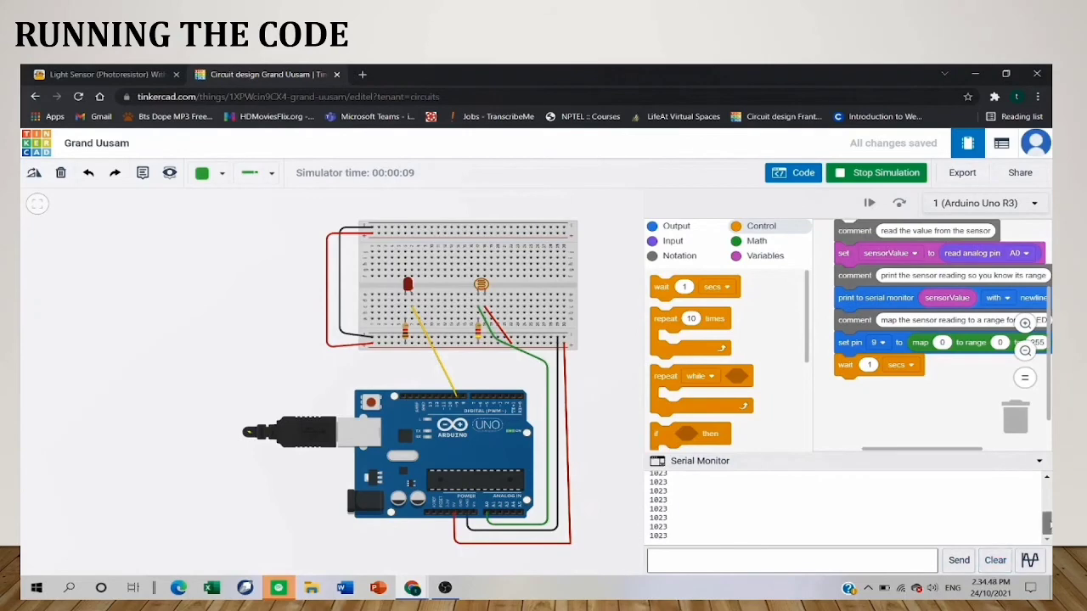